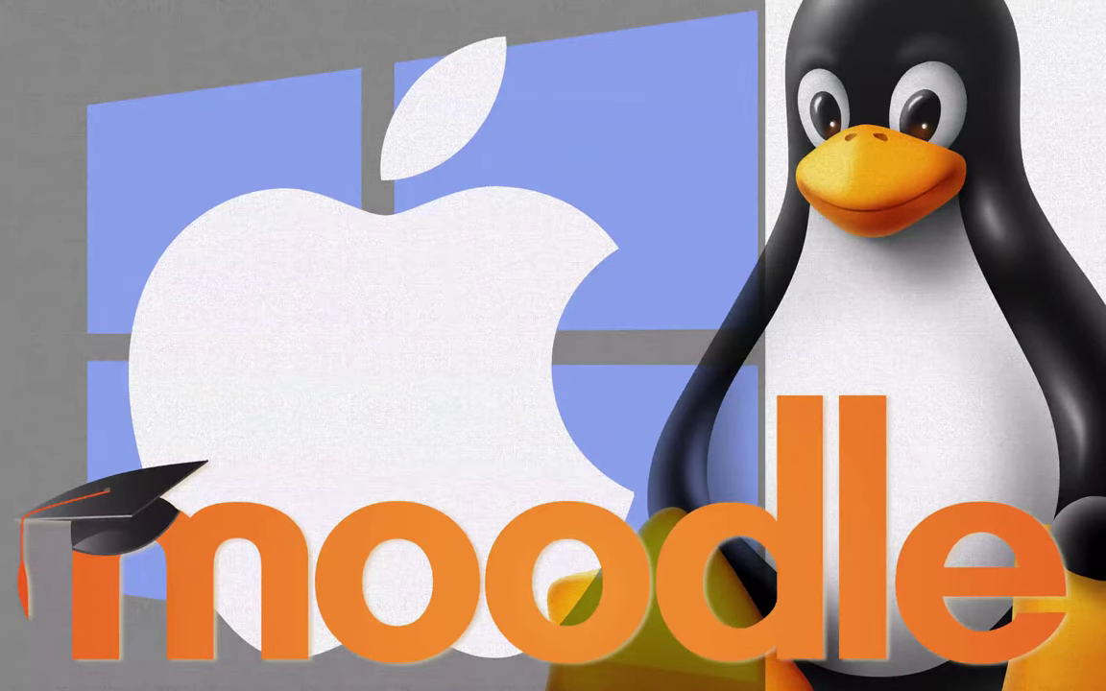
Leave full-screen Preview and read the Windows 8.1 hardware requirements page in Safari
key(Escape)
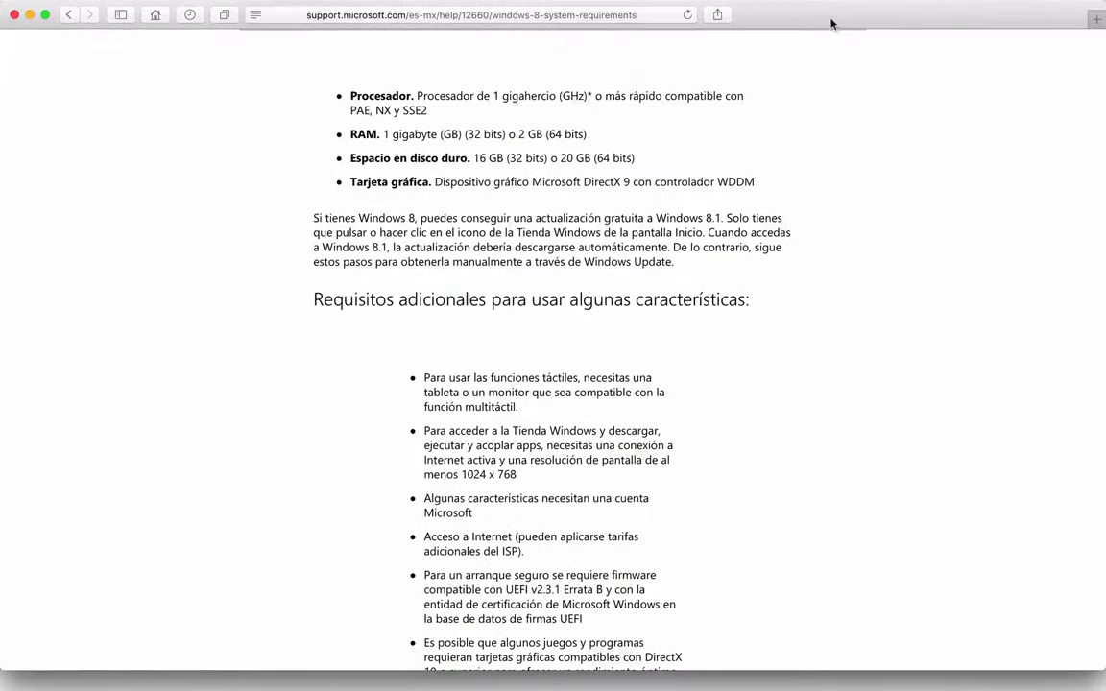
scroll(454, 138, up, 6)
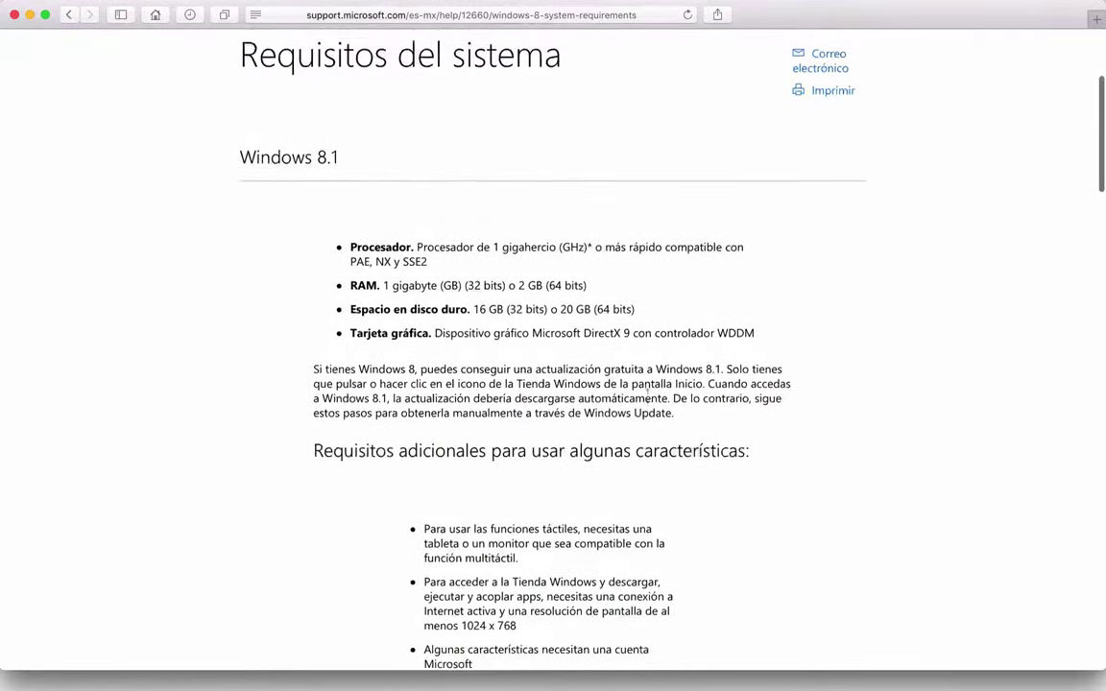
scroll(434, 225, up, 3)
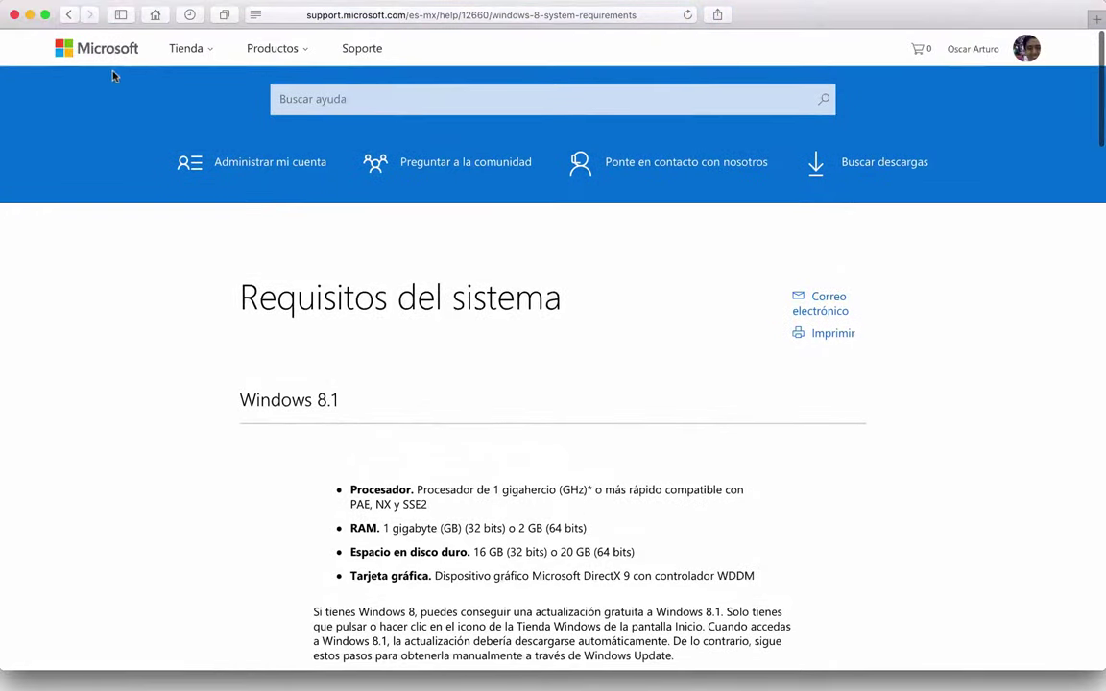
scroll(355, 491, down, 4)
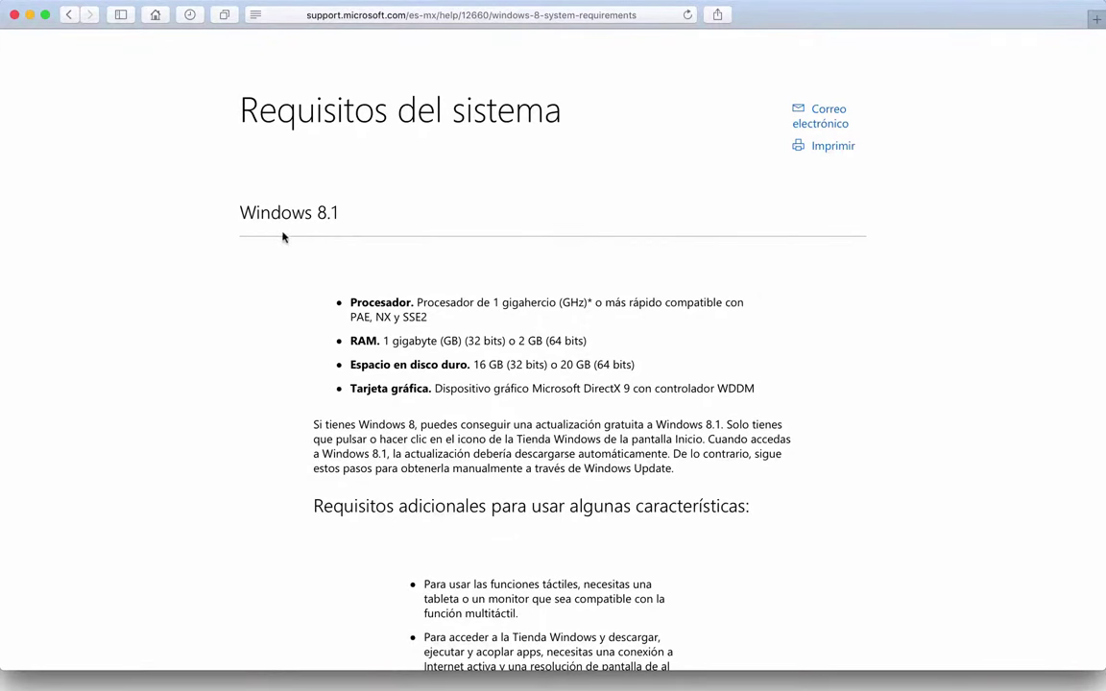
scroll(442, 325, down, 1)
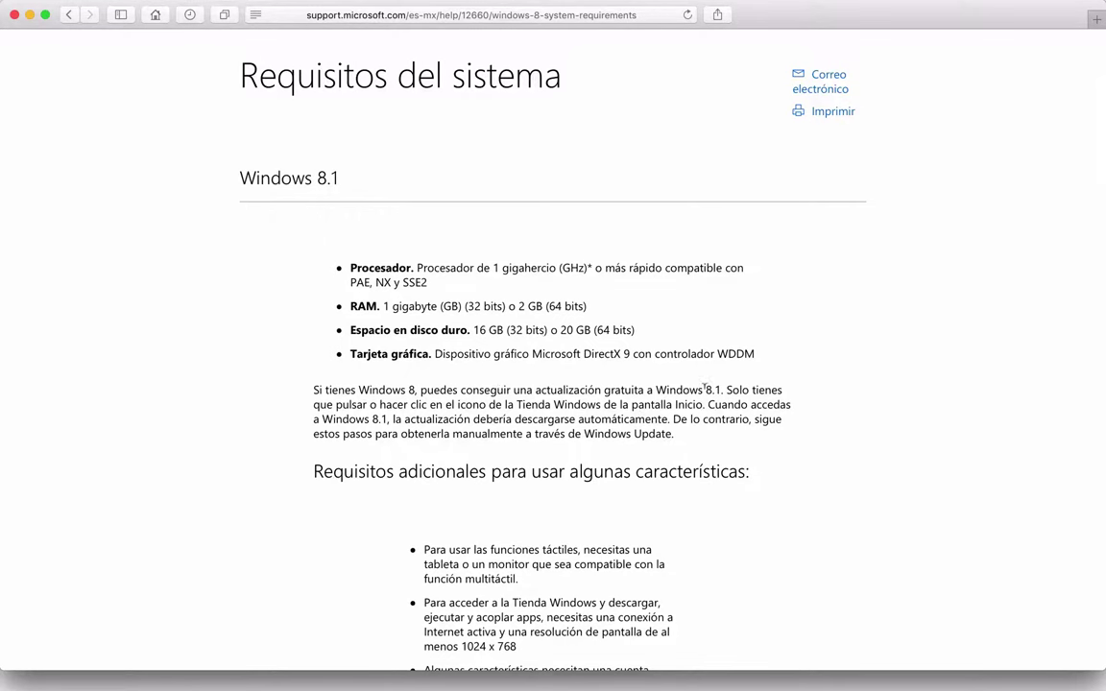
scroll(705, 387, down, 2)
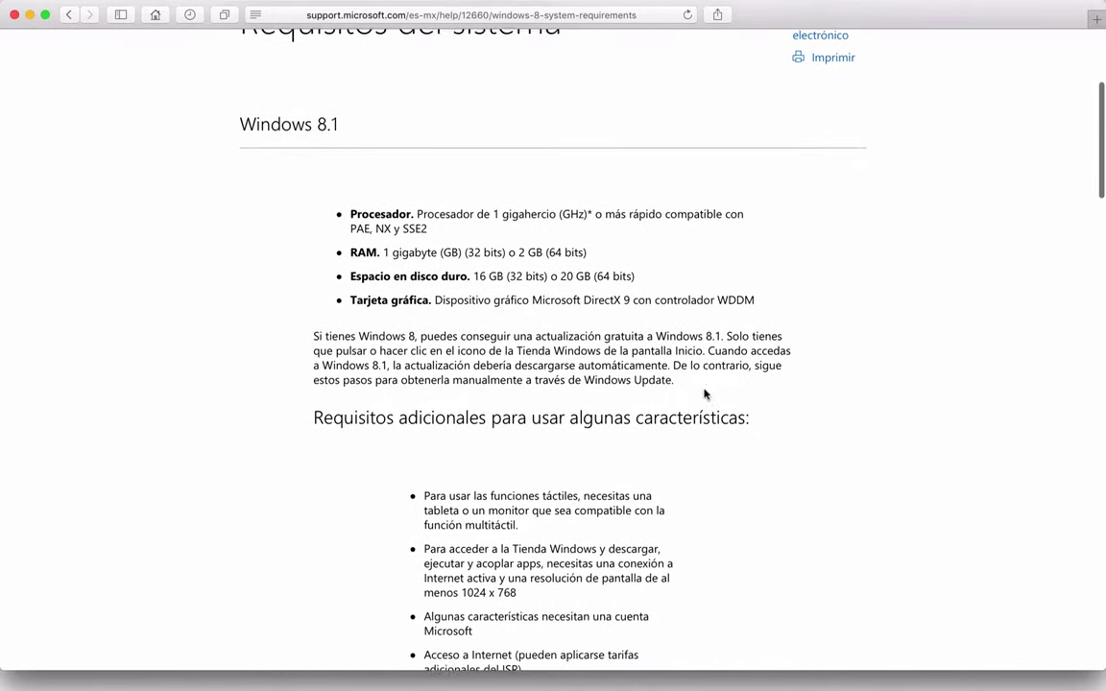
Launch VirtualBox from the Dock
scroll(462, 240, up, 1)
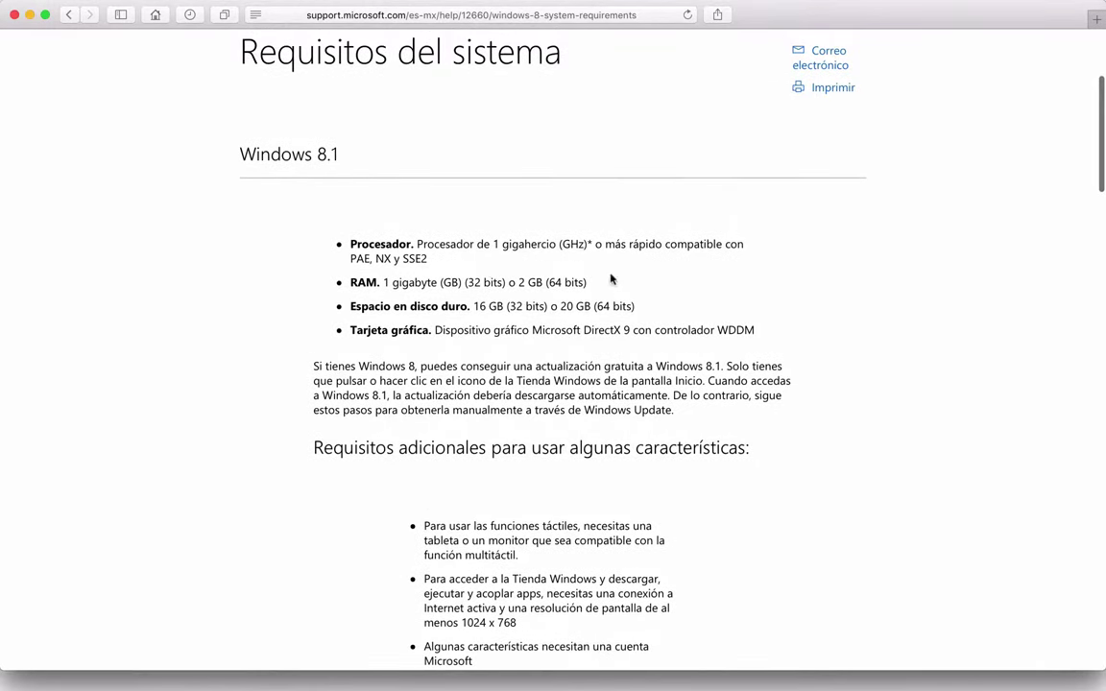
mouse_move(531, 687)
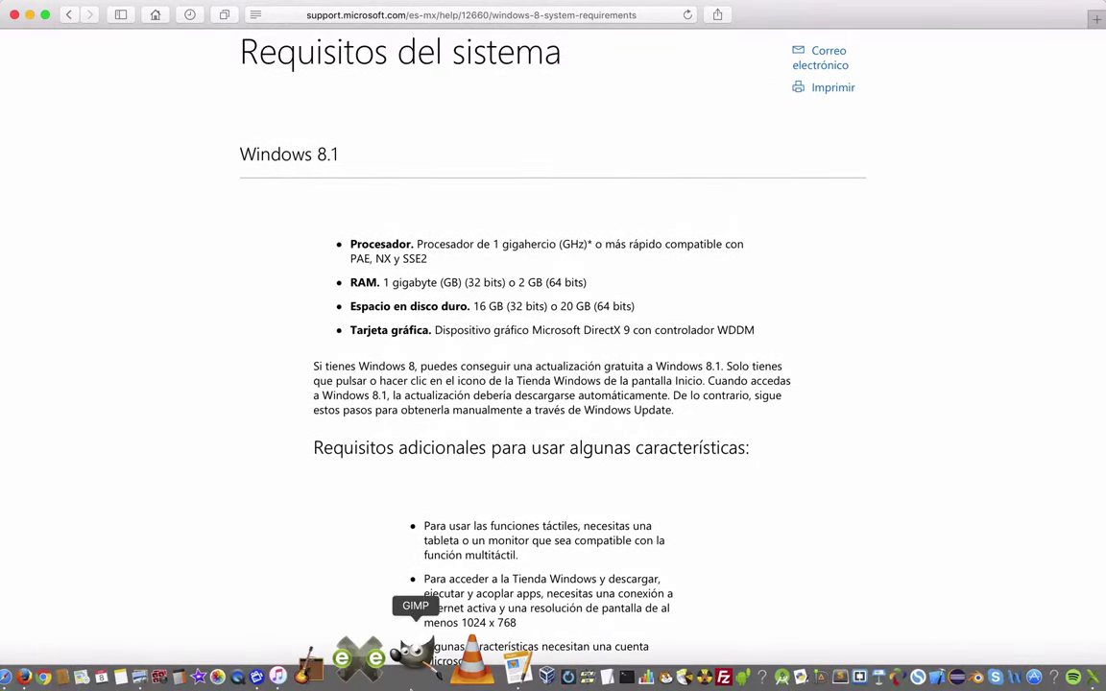
click(546, 677)
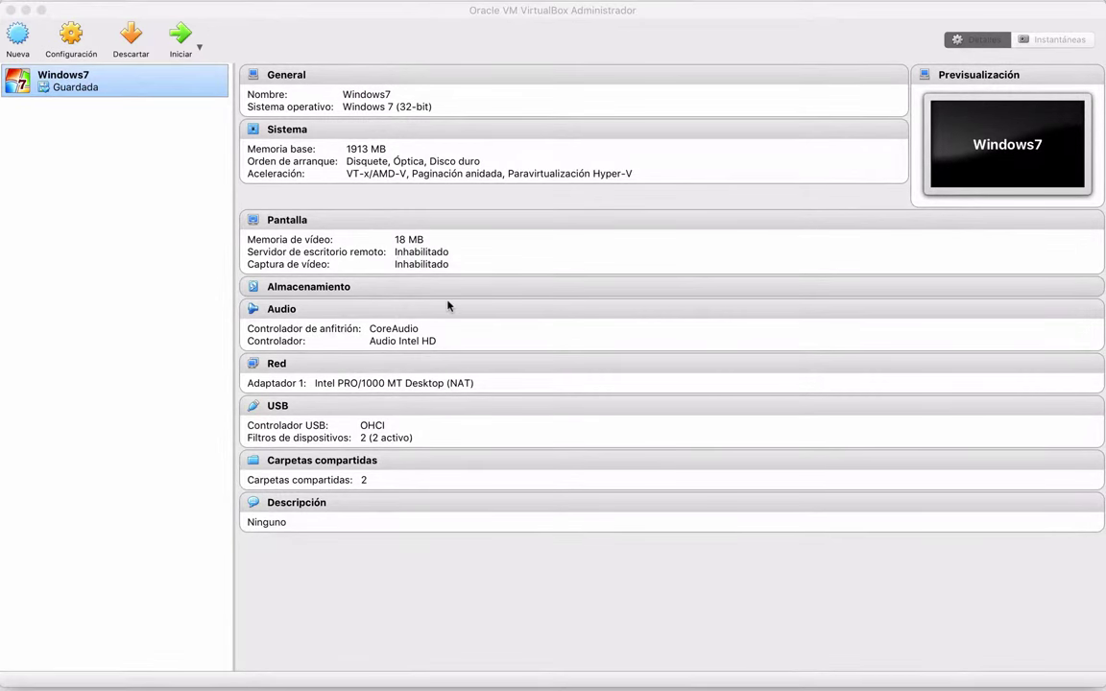
Create a new VM named 'Windows 8.1 Servidor' with 2048 MB memory and a new virtual disk
click(132, 259)
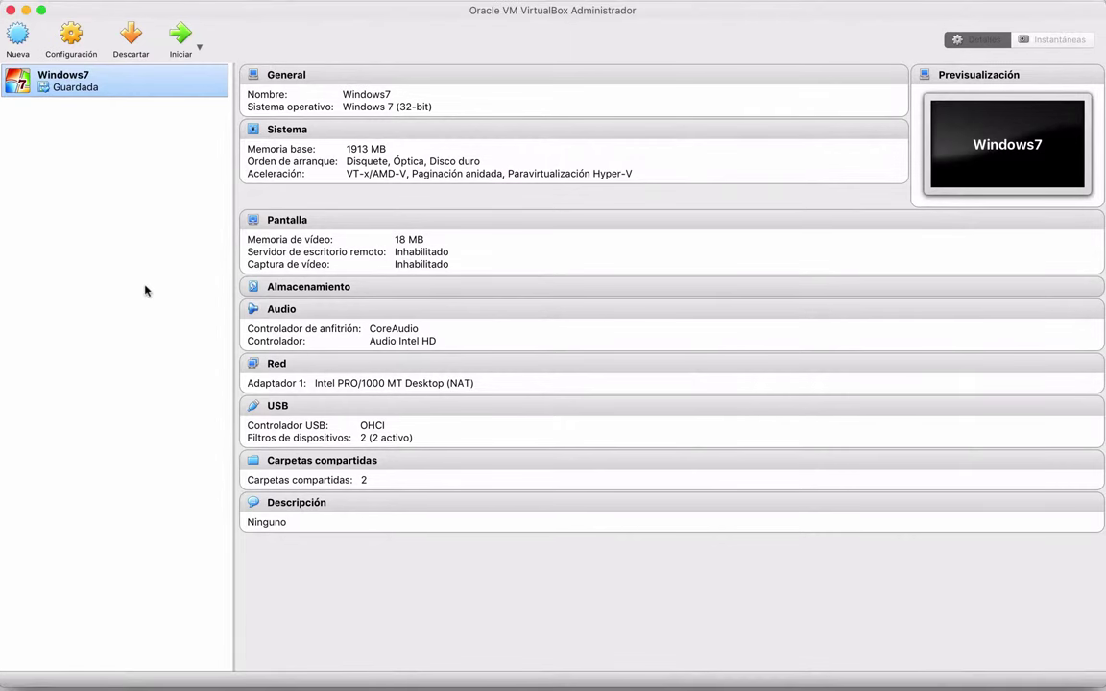
click(18, 38)
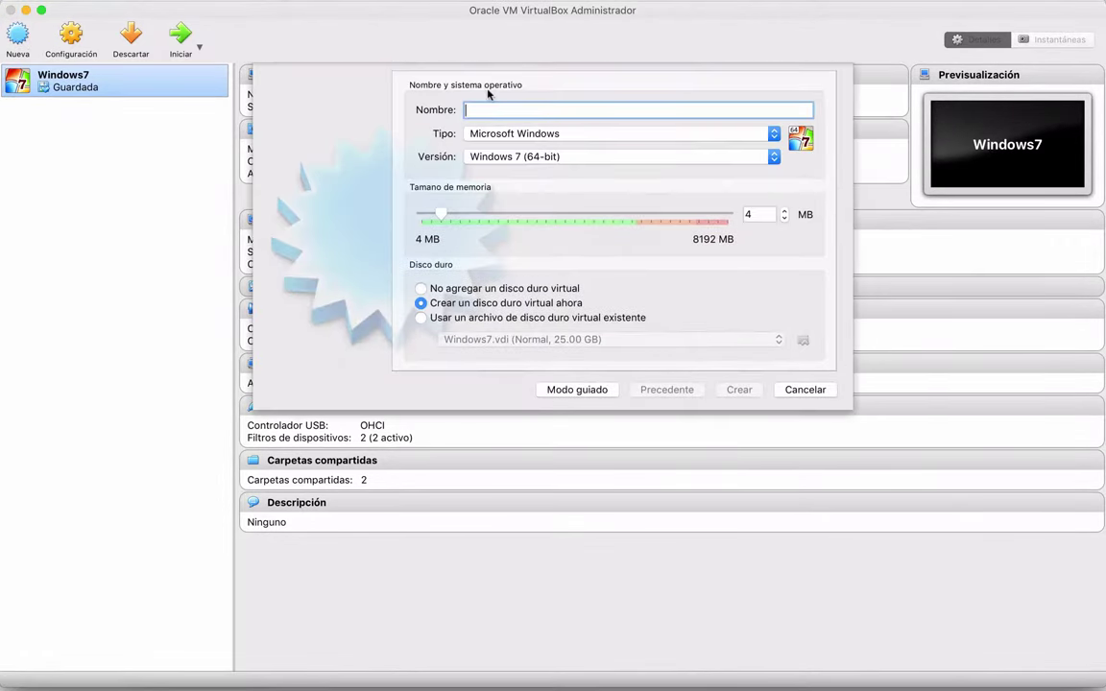
text(W)
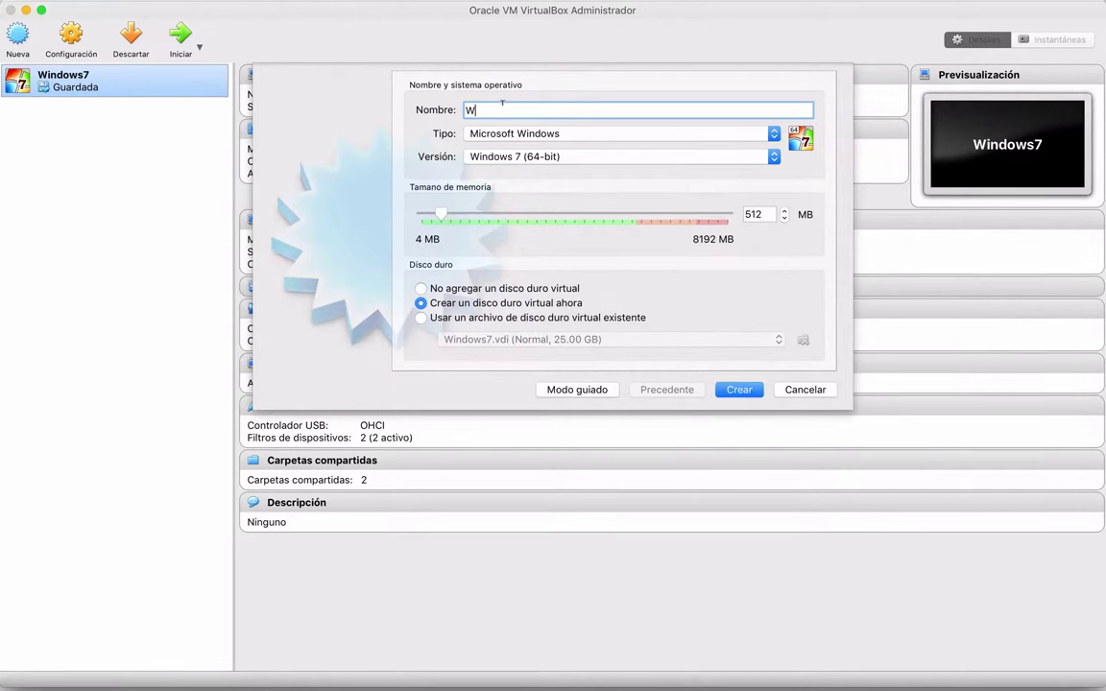
text(indows 8.1 Se)
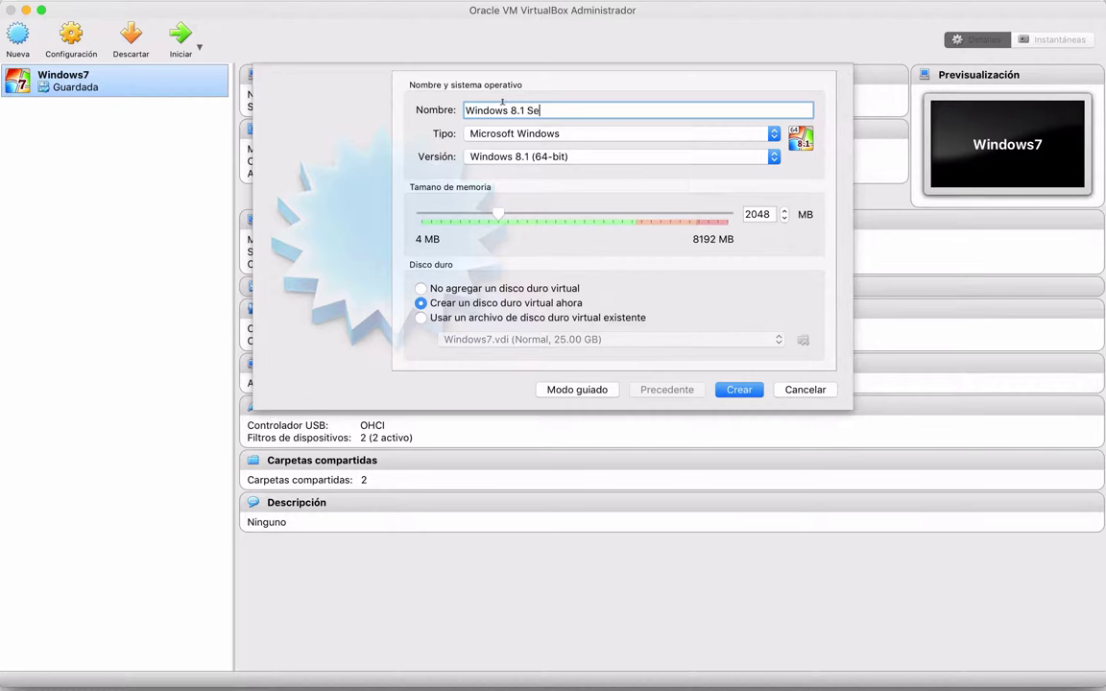
text(rvd)
text(idor)
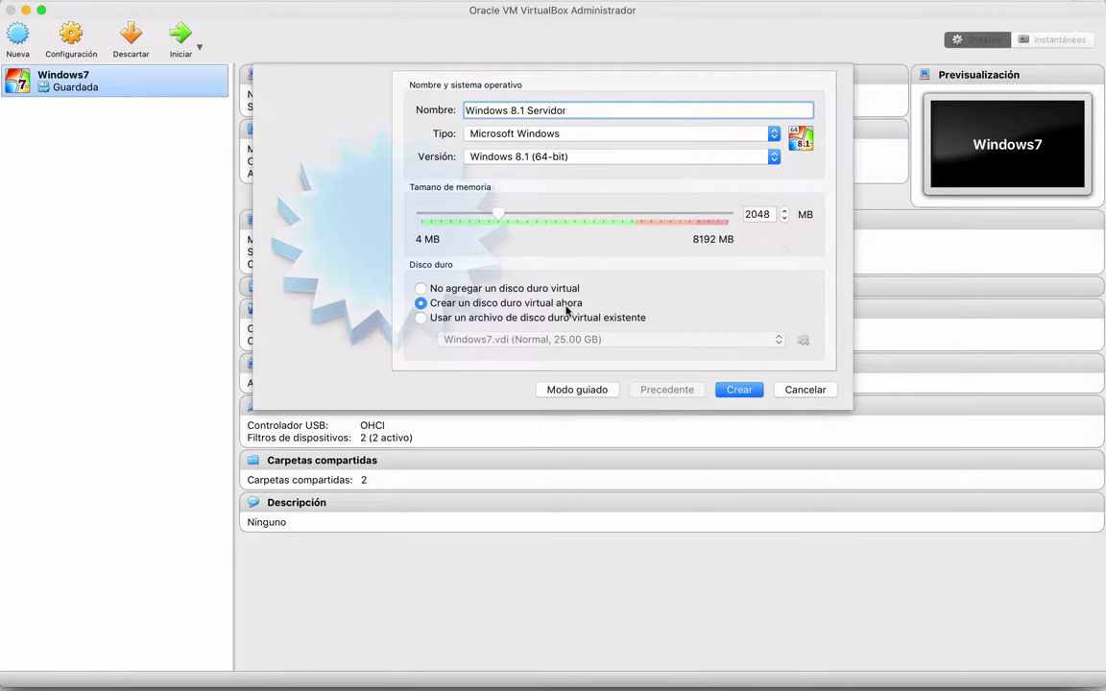
click(739, 390)
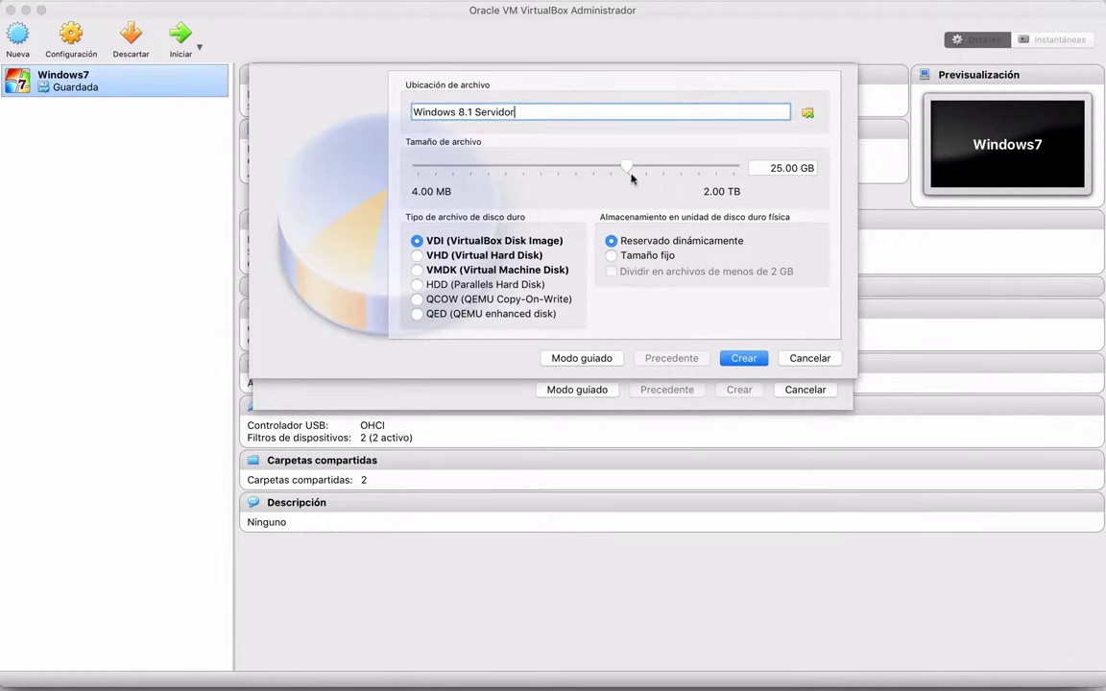
Check the proposed 25.00 GB disk size against the Windows 8.1 requirements
mouse_move(631, 179)
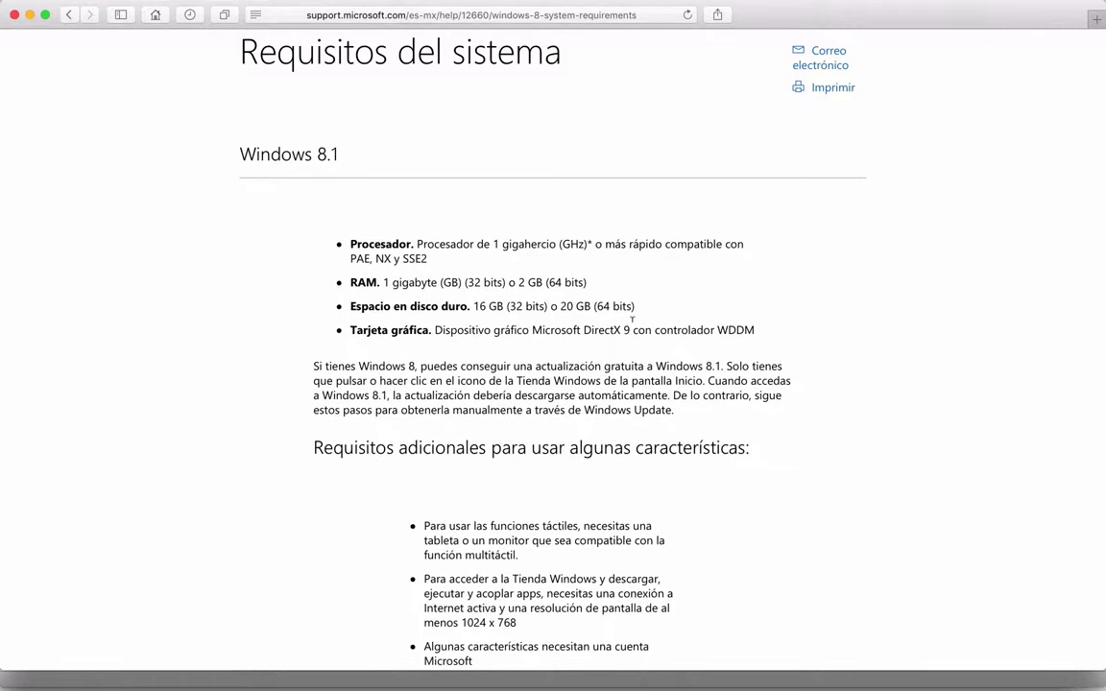
Use Mission Control to bring the VirtualBox disk dialog back to the front
key(ctrl+Up)
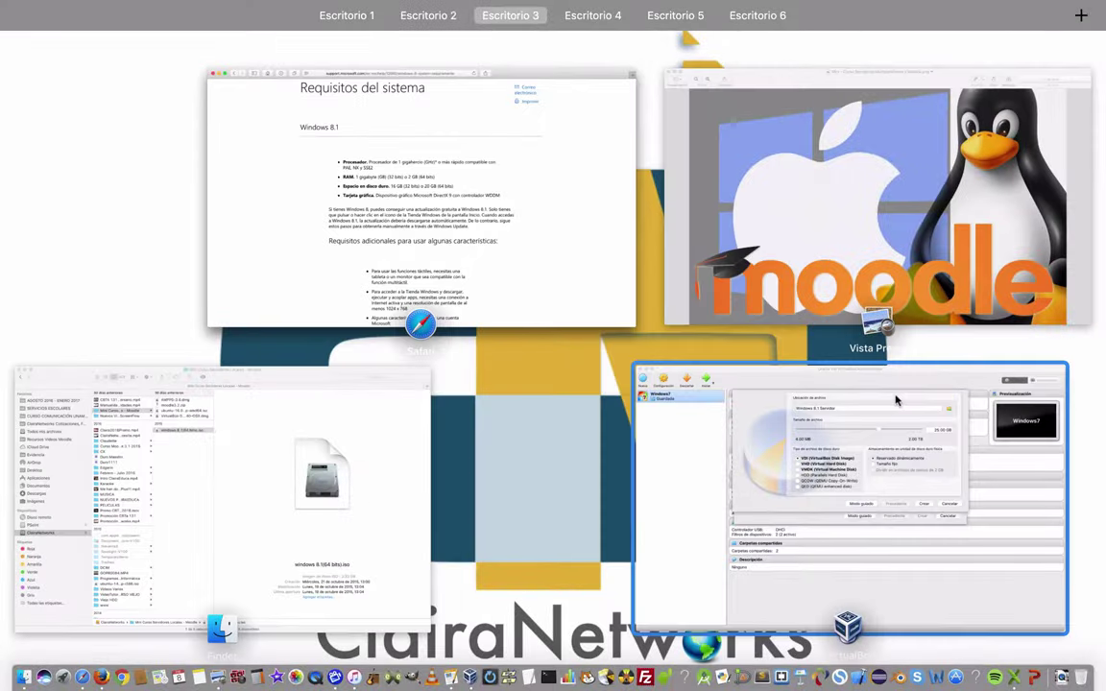
click(894, 395)
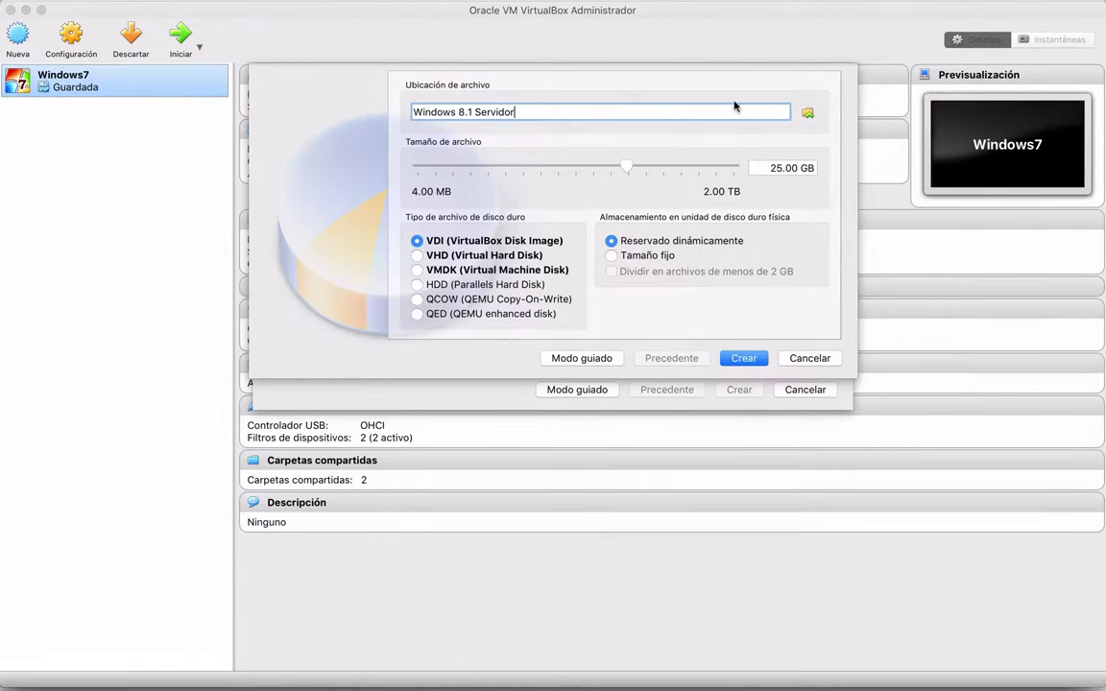
Save the 25.00 GB dynamic VDI 'Windows 8.1 Servidor.vdi' on ClairaNetworks and create it
click(808, 112)
click(650, 223)
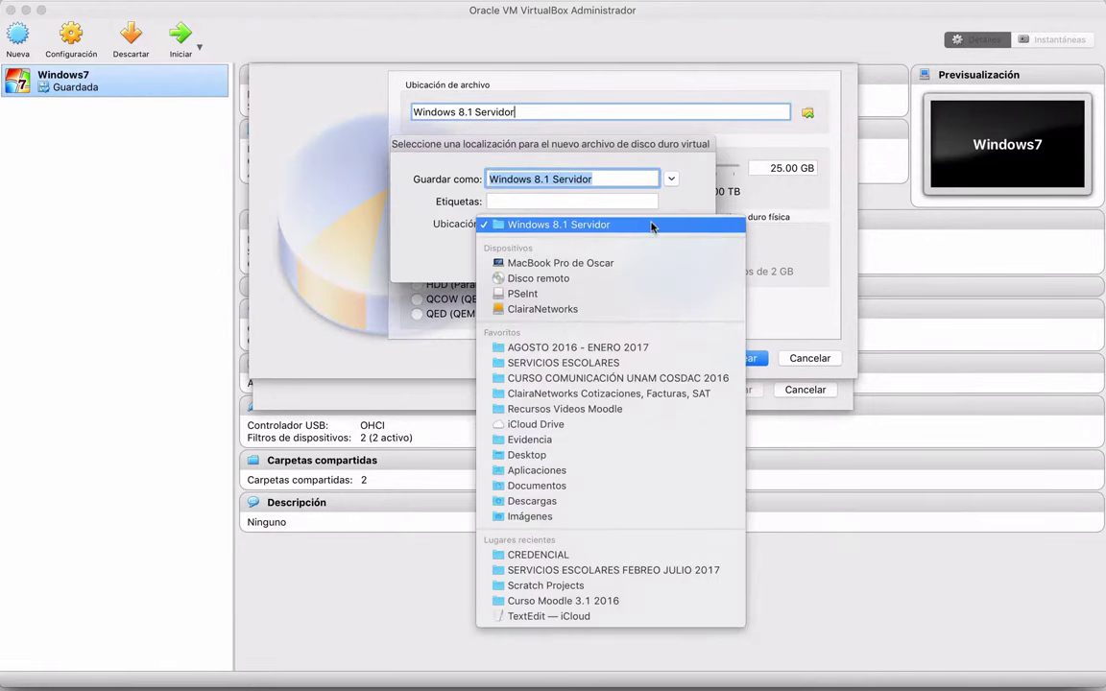
click(569, 311)
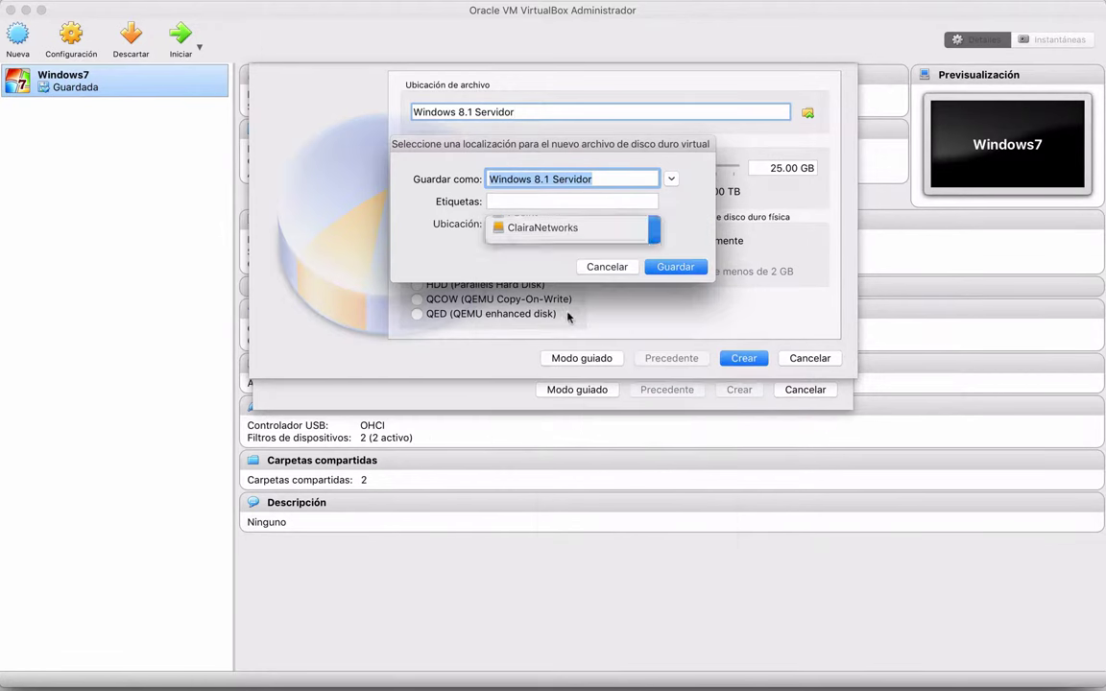
click(630, 177)
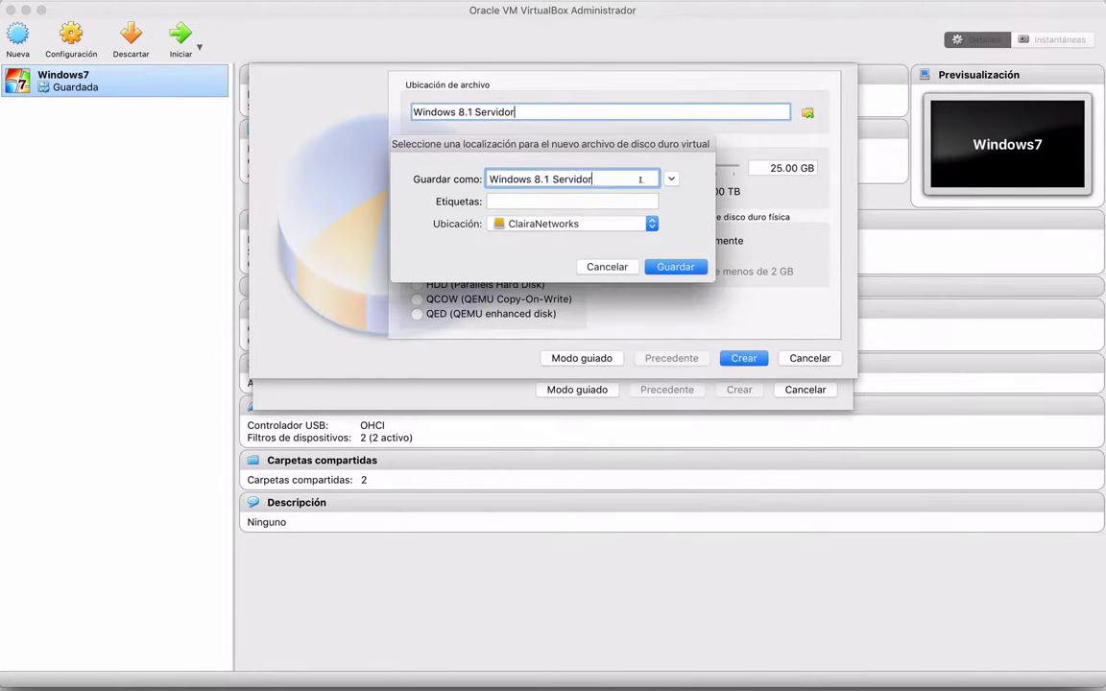
click(672, 266)
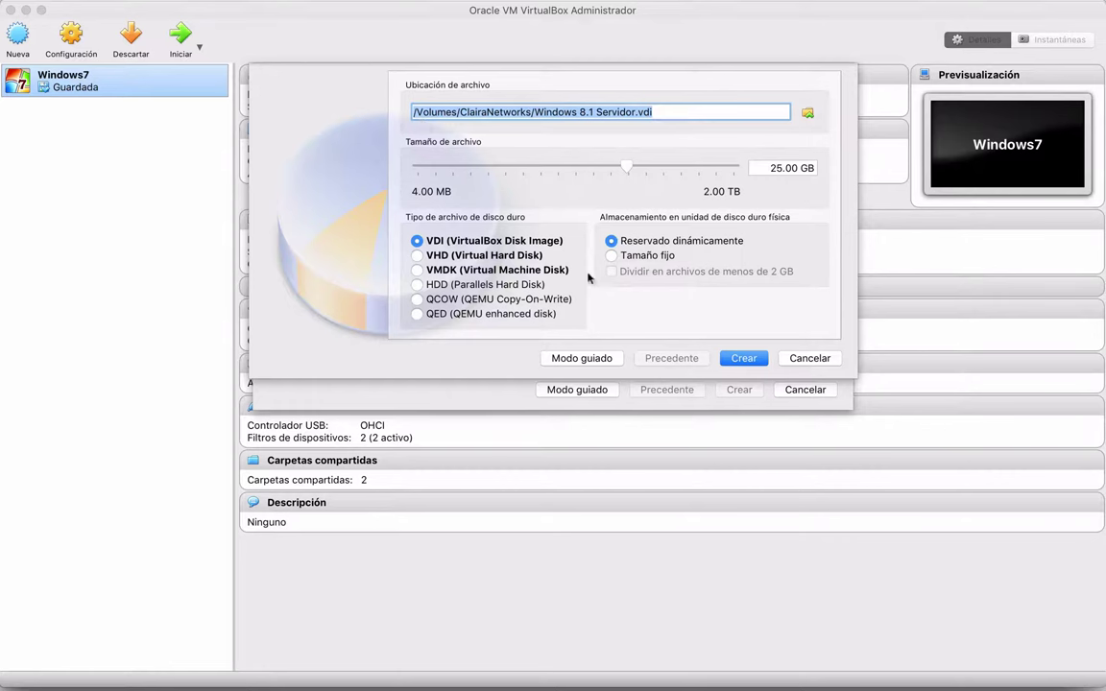
click(747, 359)
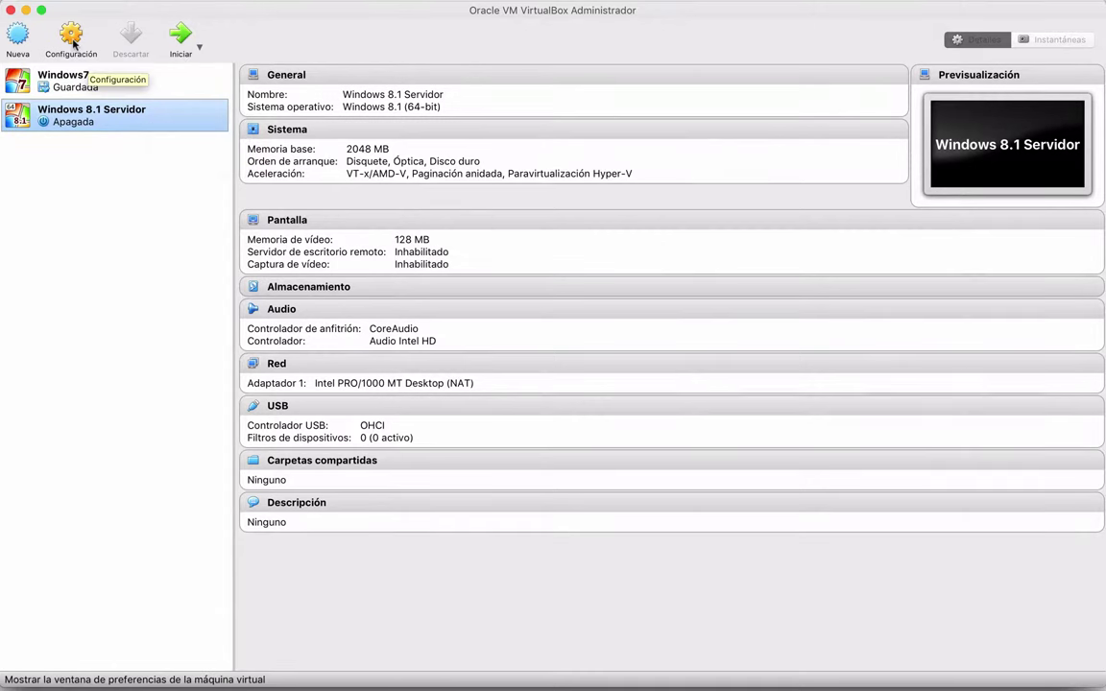
Select the Windows 8.1 Servidor machine and open its Configuración window
shift+click(82, 73)
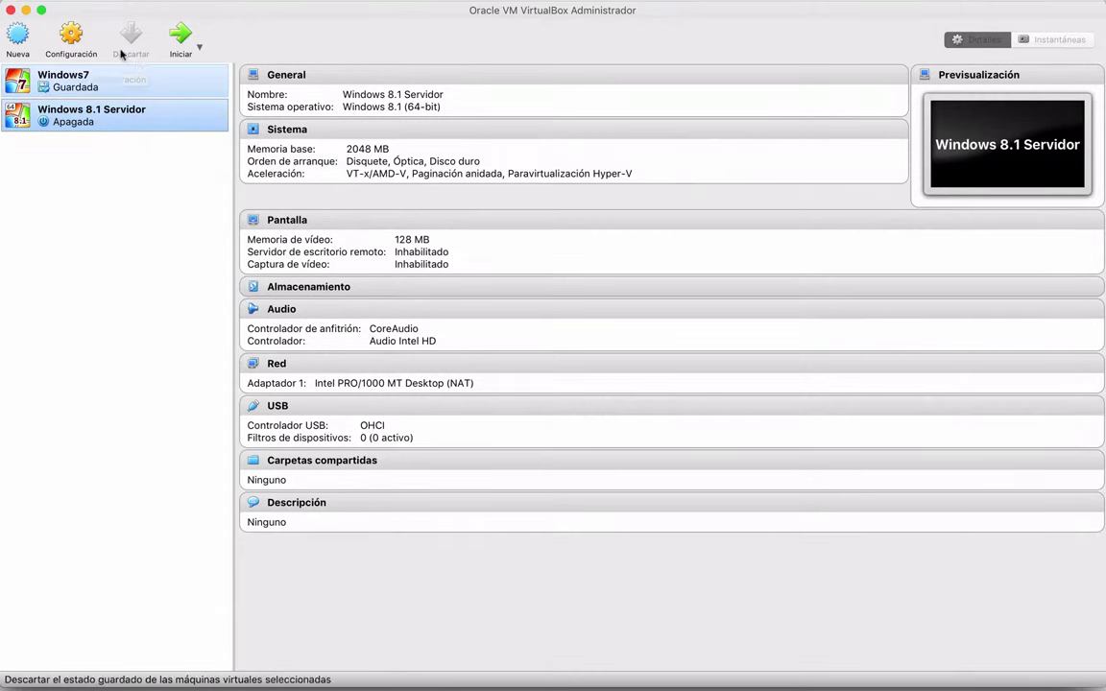
click(70, 40)
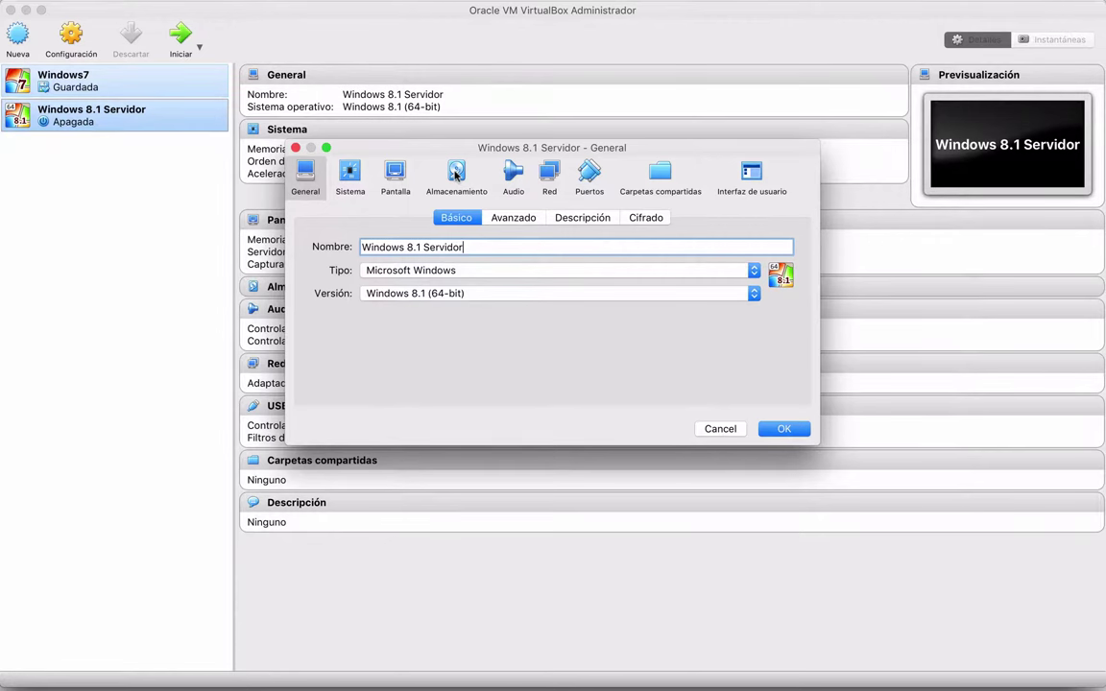
Attach windows 8.1(64 bits).iso to the SATA optical drive in Almacenamiento and click OK
click(456, 173)
click(370, 279)
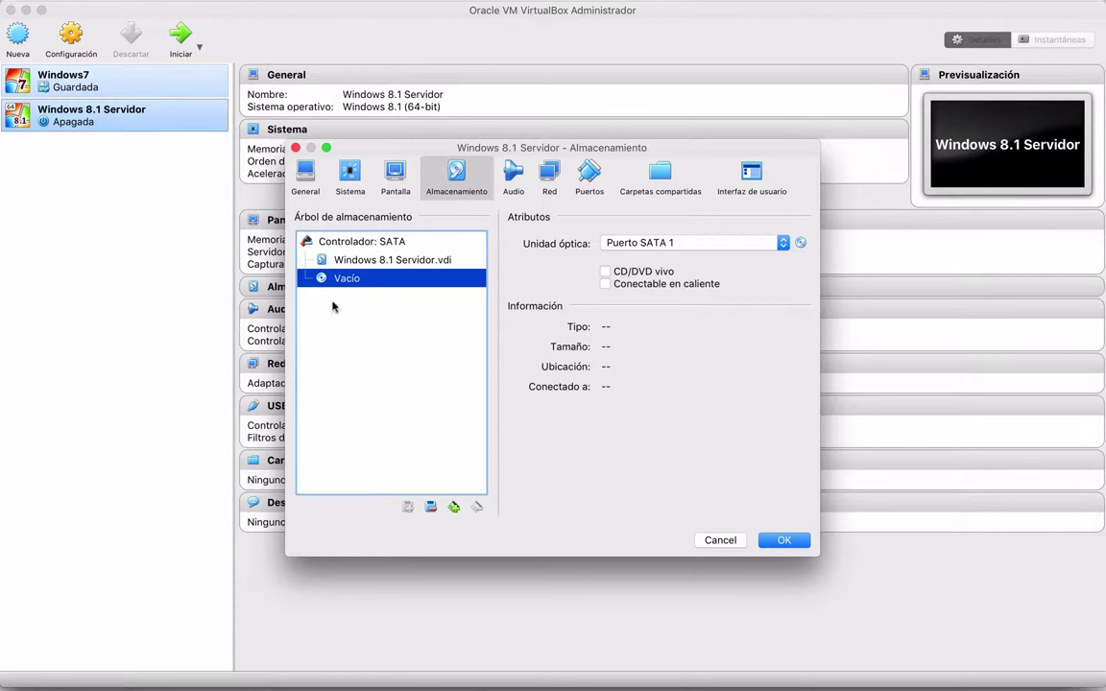
click(800, 243)
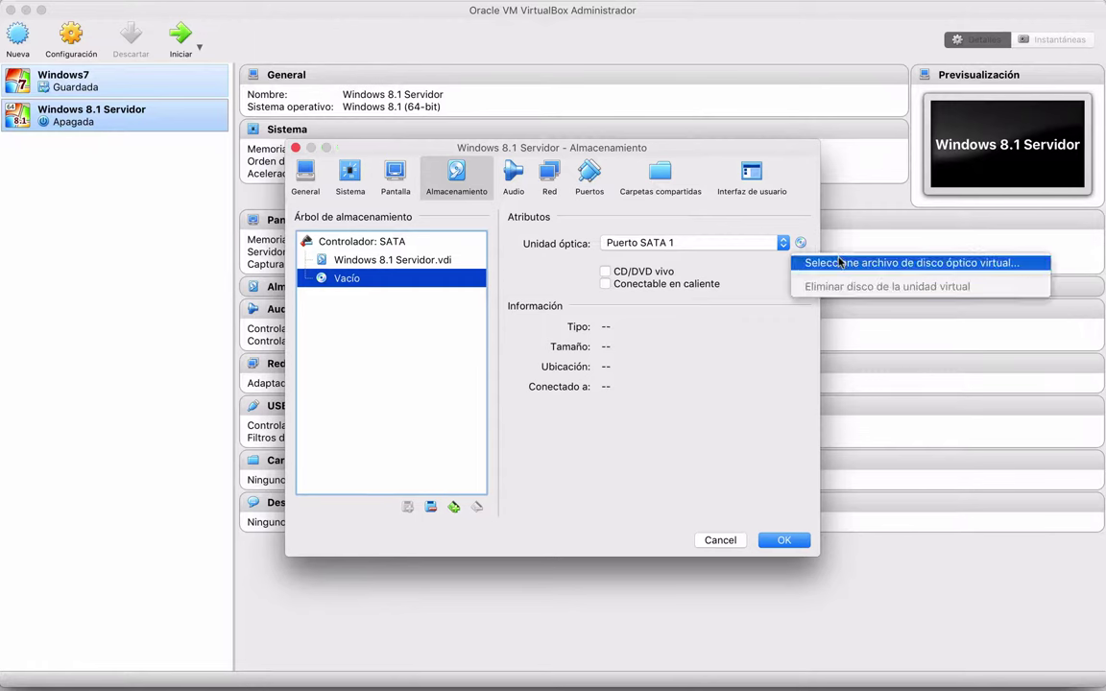
click(929, 266)
scroll(547, 288, down, 5)
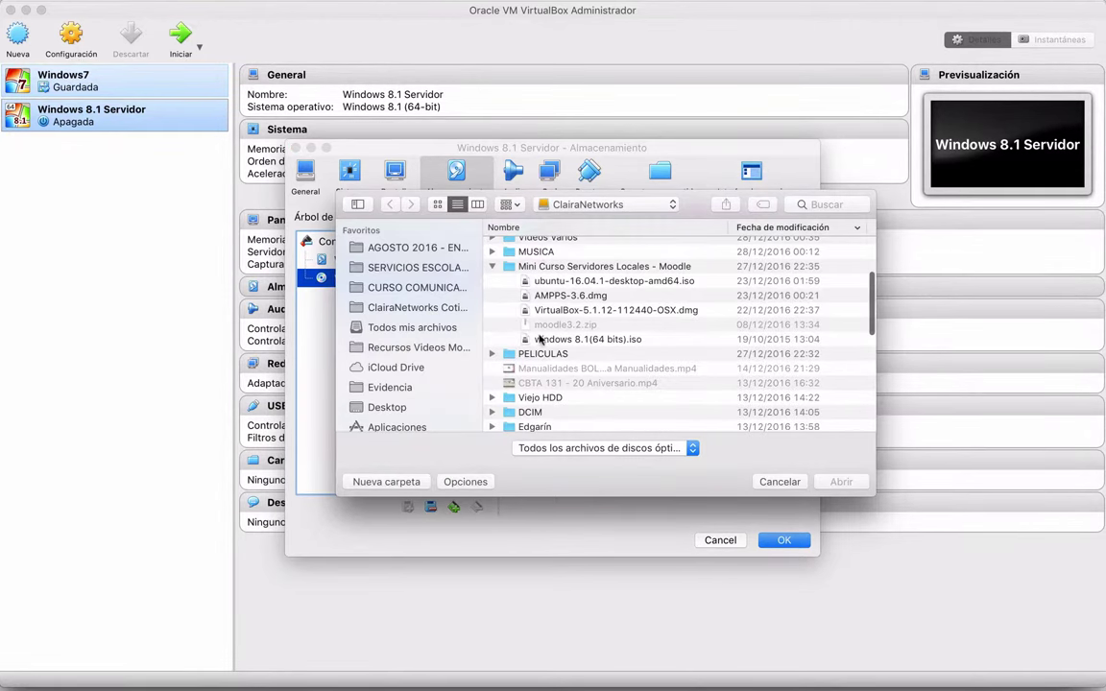
click(570, 342)
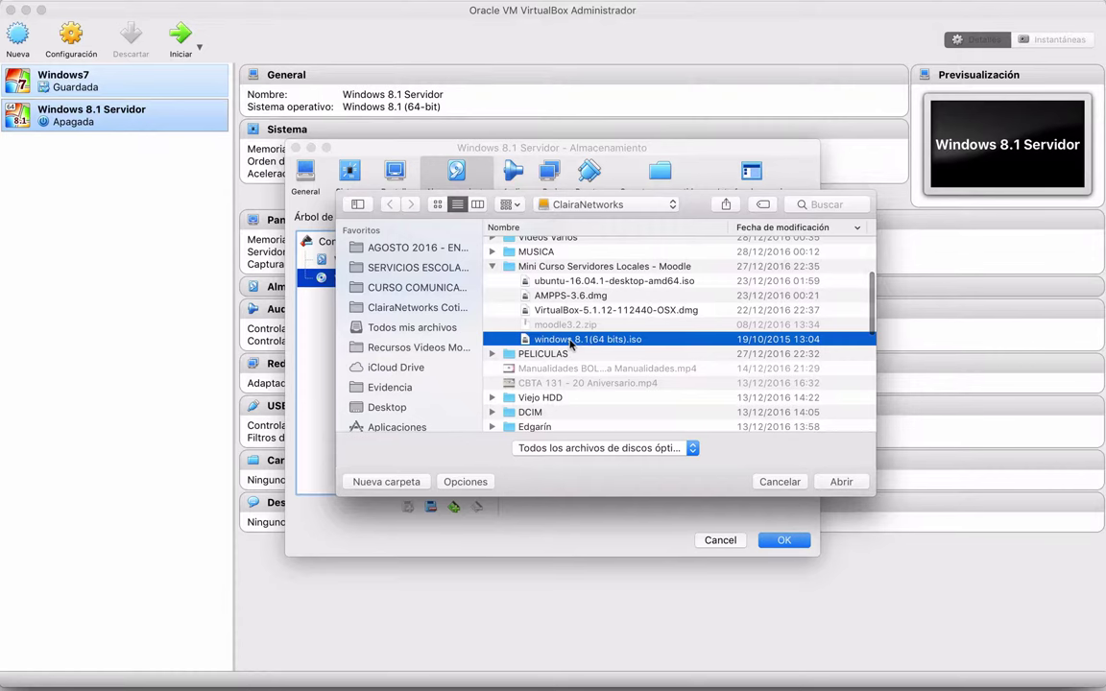
click(845, 483)
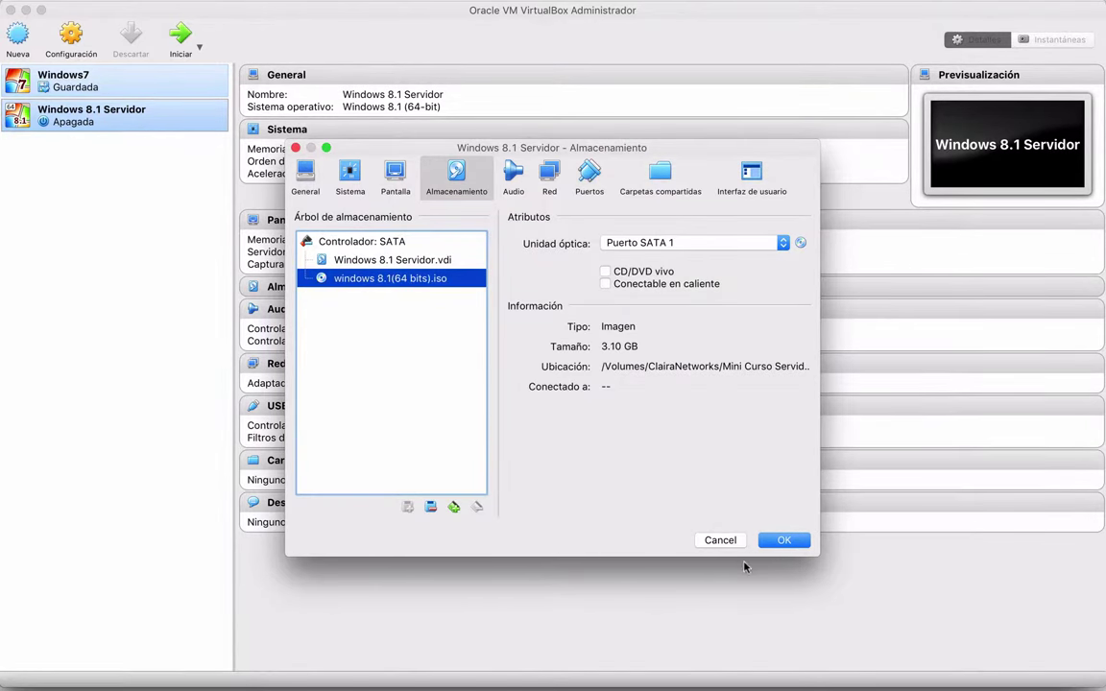
click(782, 544)
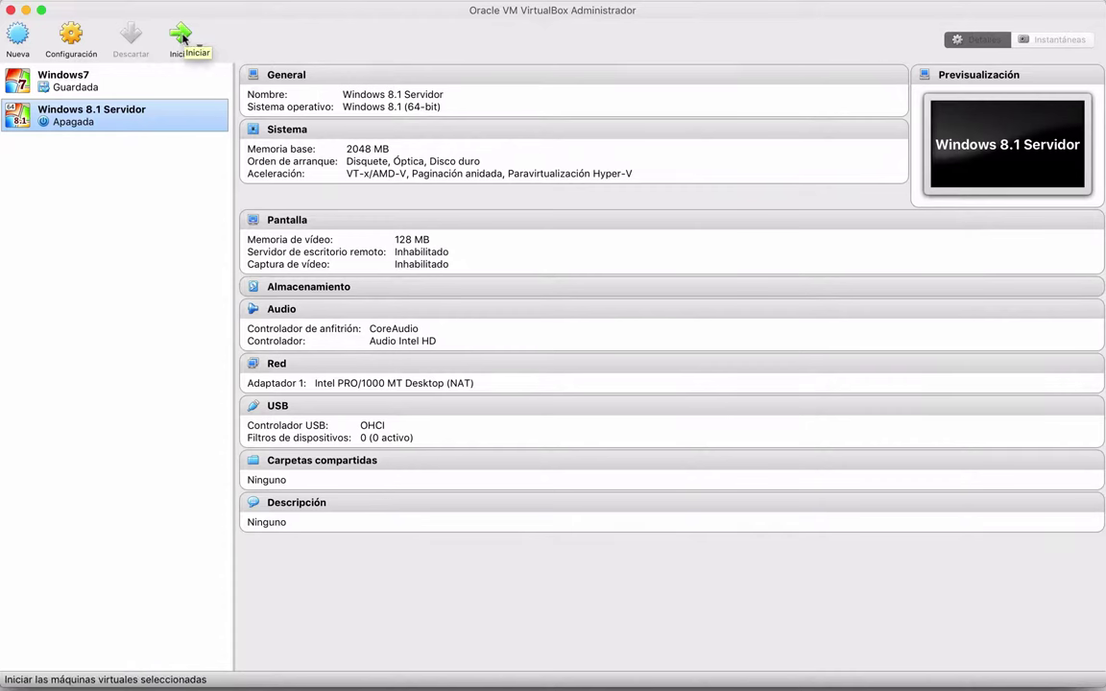
Start Windows 8.1 Servidor, run it full screen, and give the guest input control
click(181, 37)
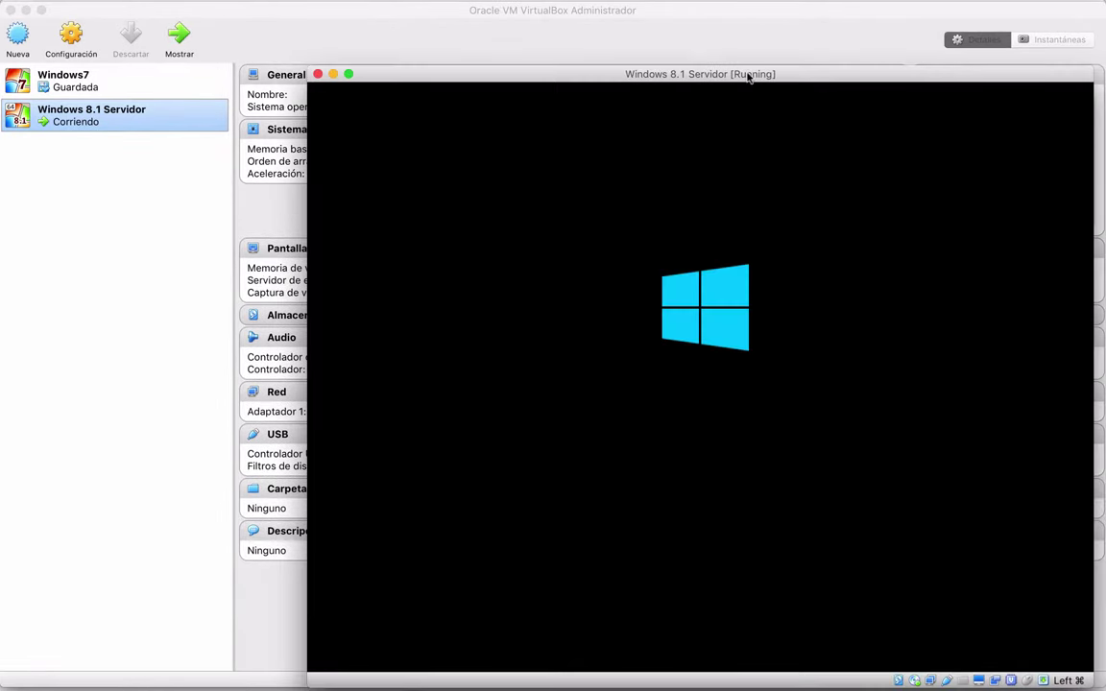
drag(673, 73, 365, 7)
key(super+f)
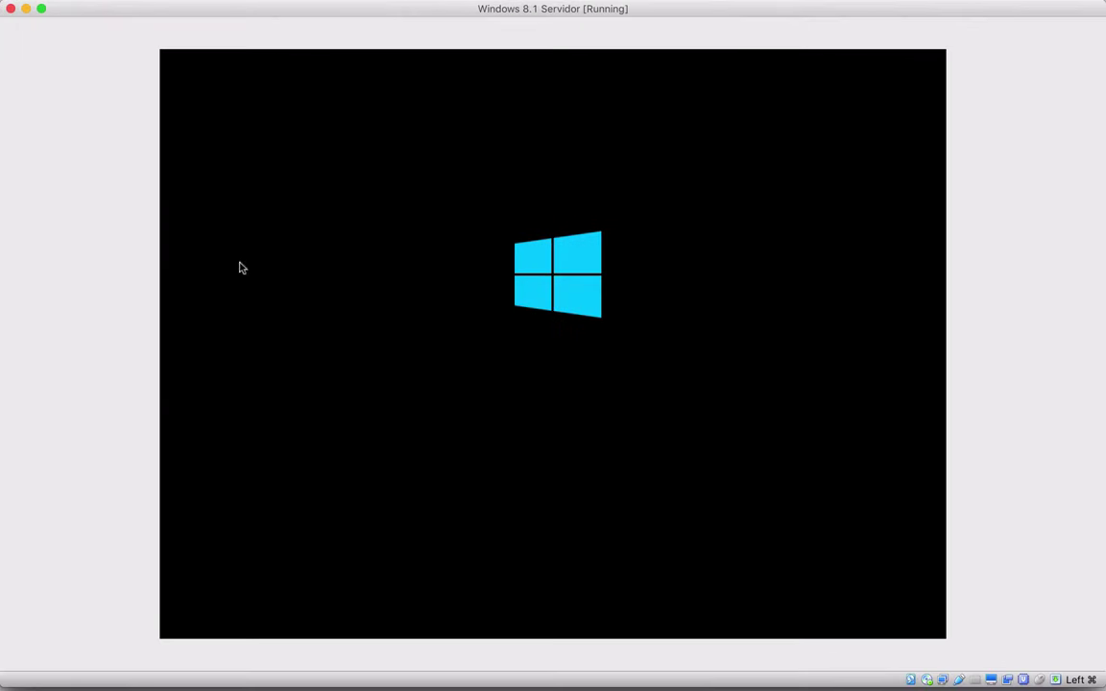
click(211, 311)
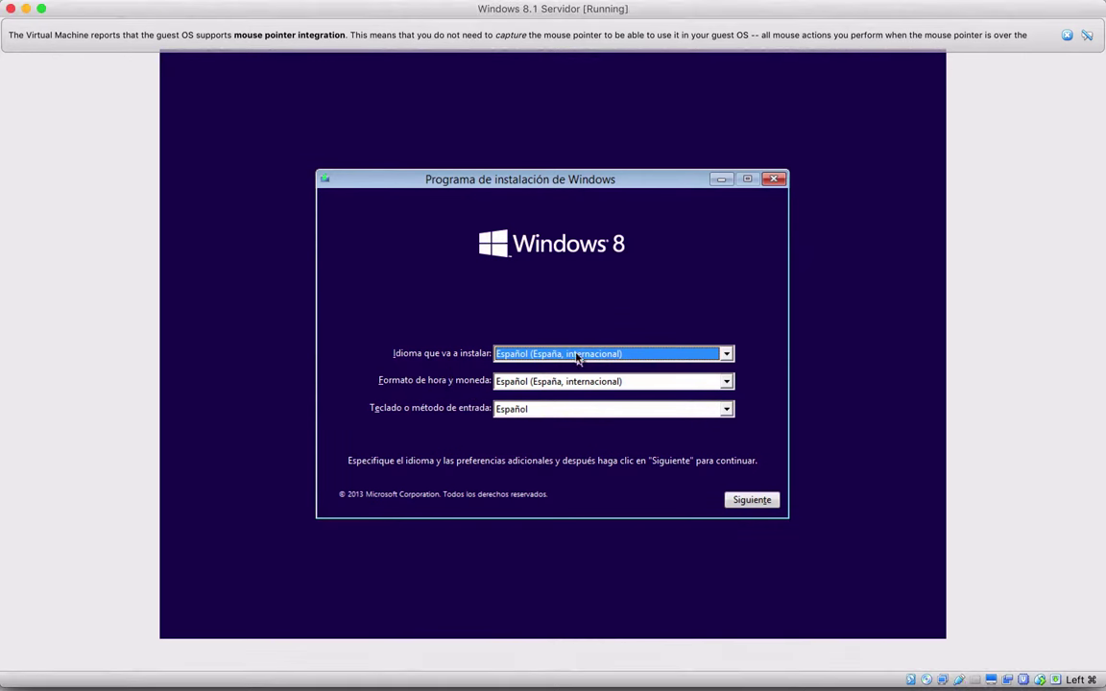
Keep Español (España, internacional) language, pick Español (México) time/currency format, then Instalar ahora
click(631, 357)
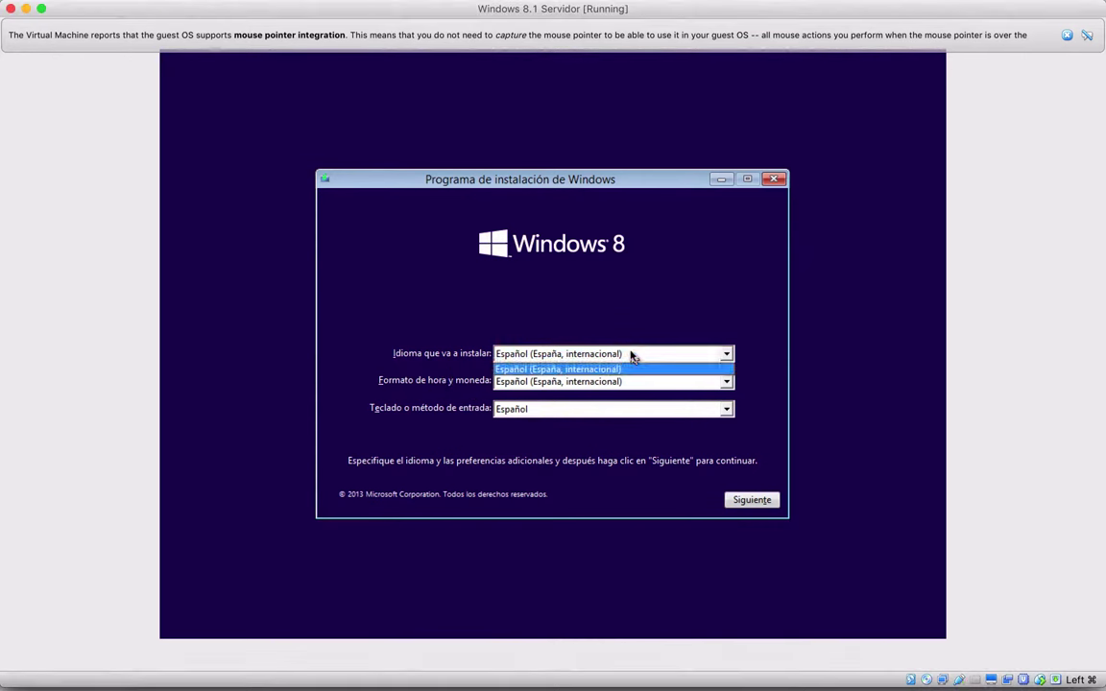
click(599, 368)
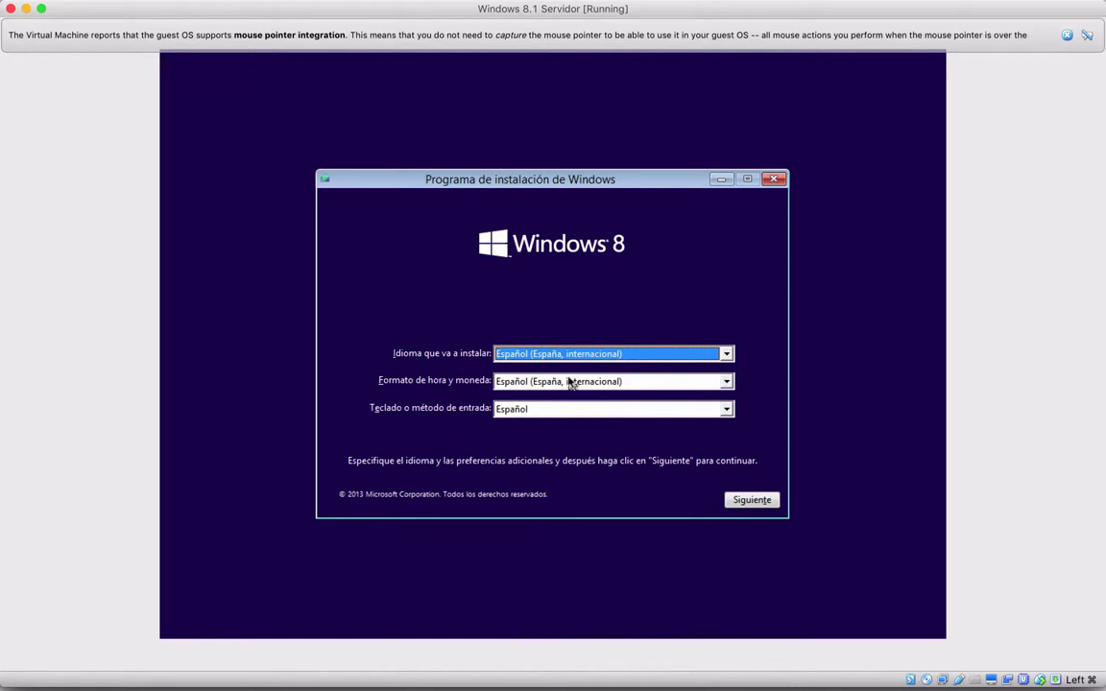
click(614, 385)
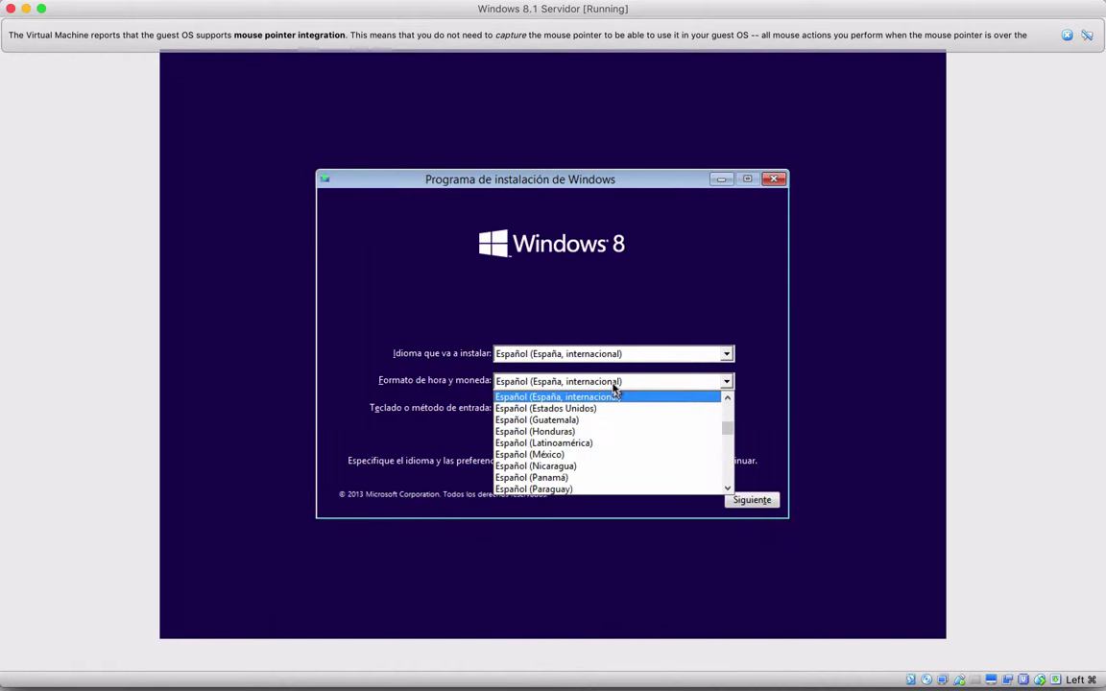
click(557, 455)
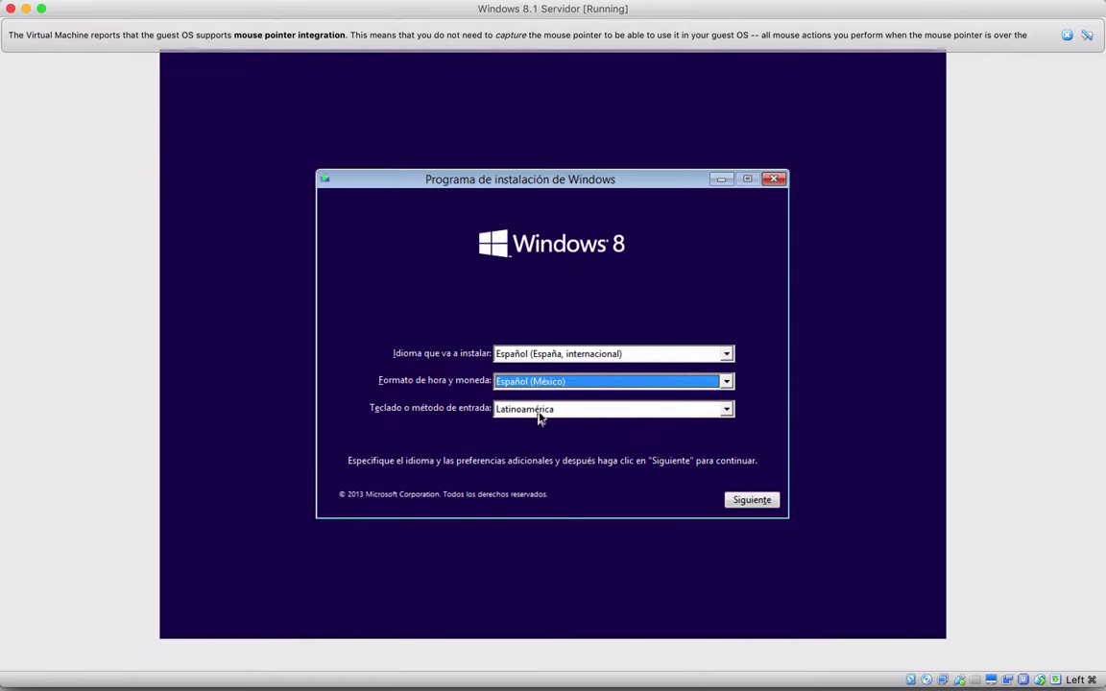
click(749, 500)
click(565, 354)
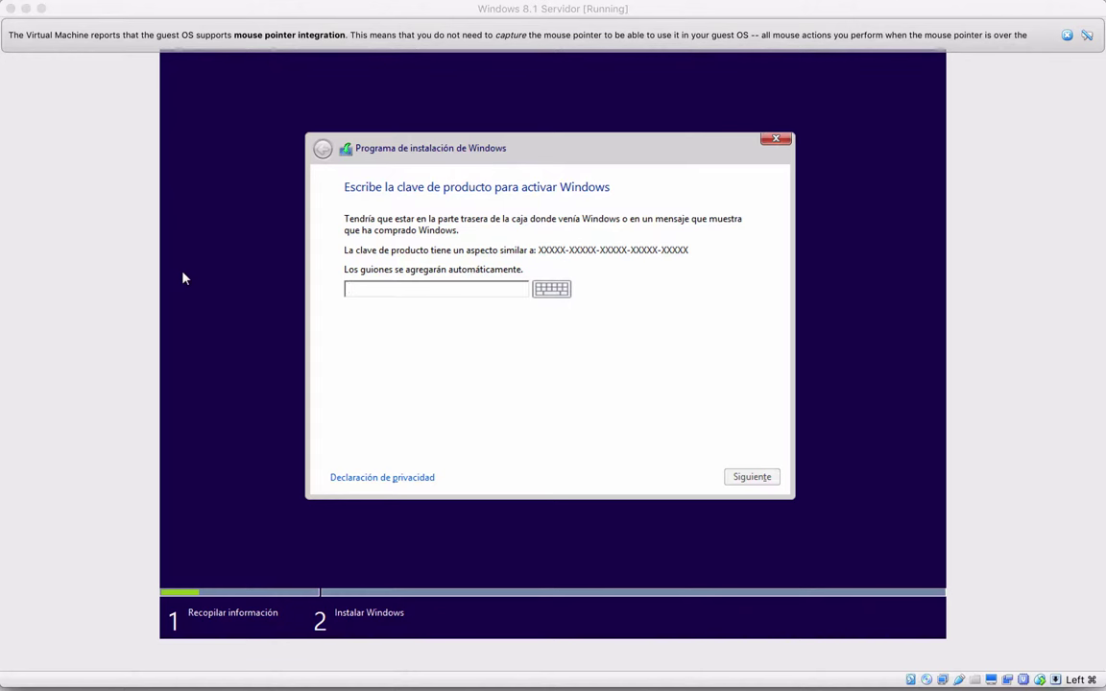
Enlarge the product key note to size 13 and place it beside a narrowed VM window
key(super+Tab)
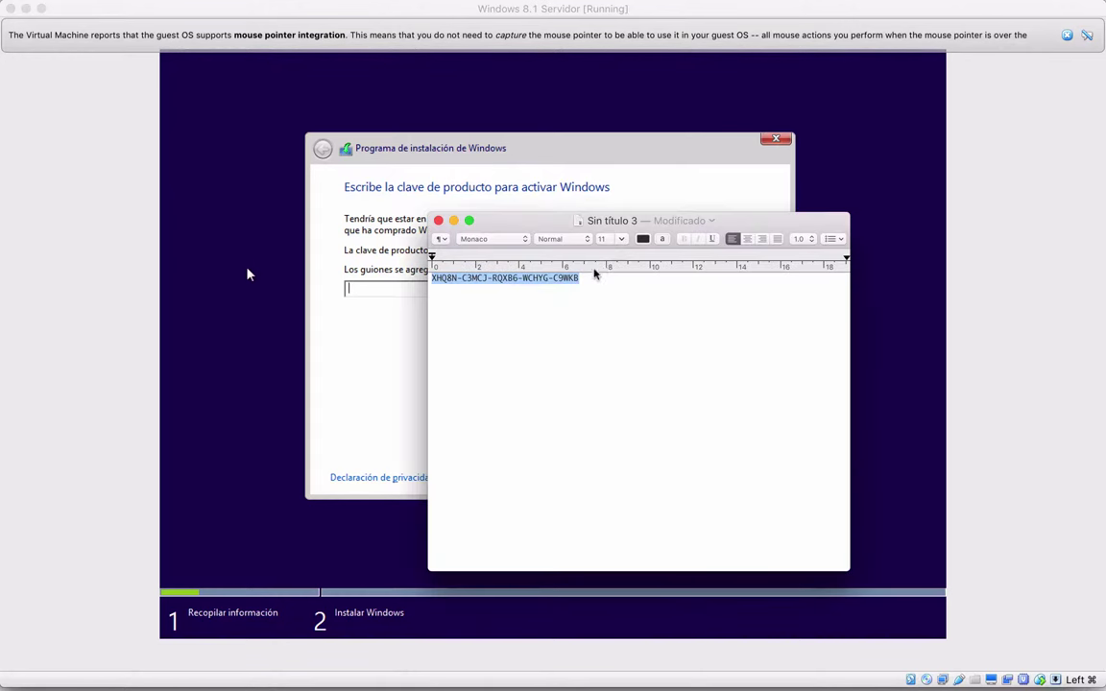
click(622, 240)
click(607, 294)
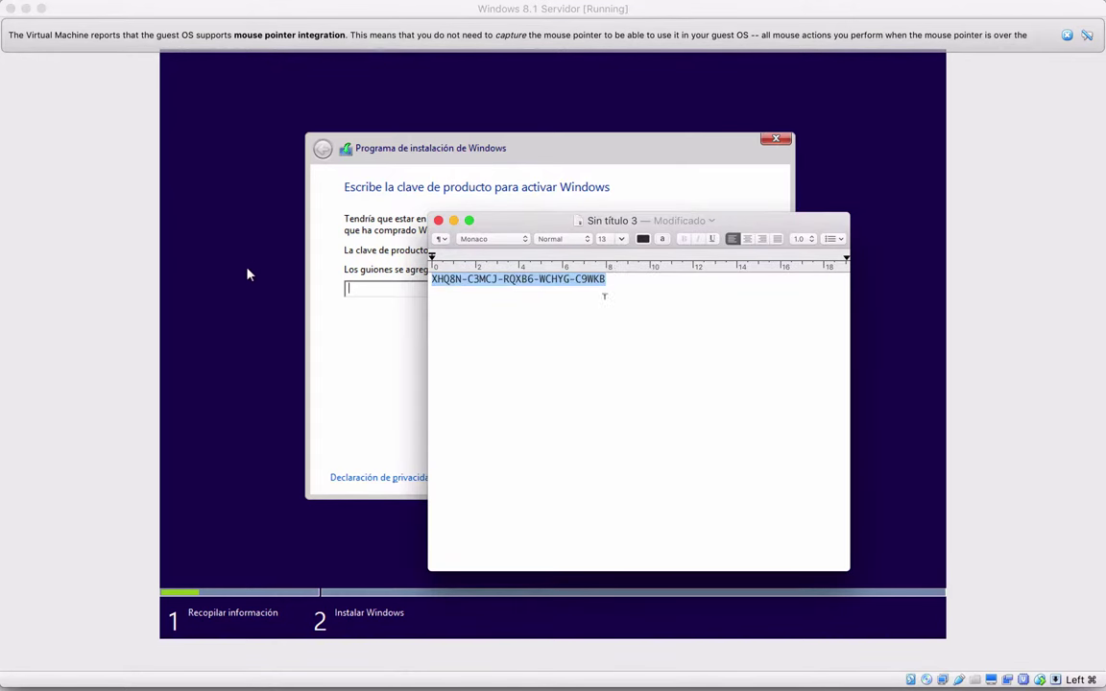
drag(538, 227, 907, 187)
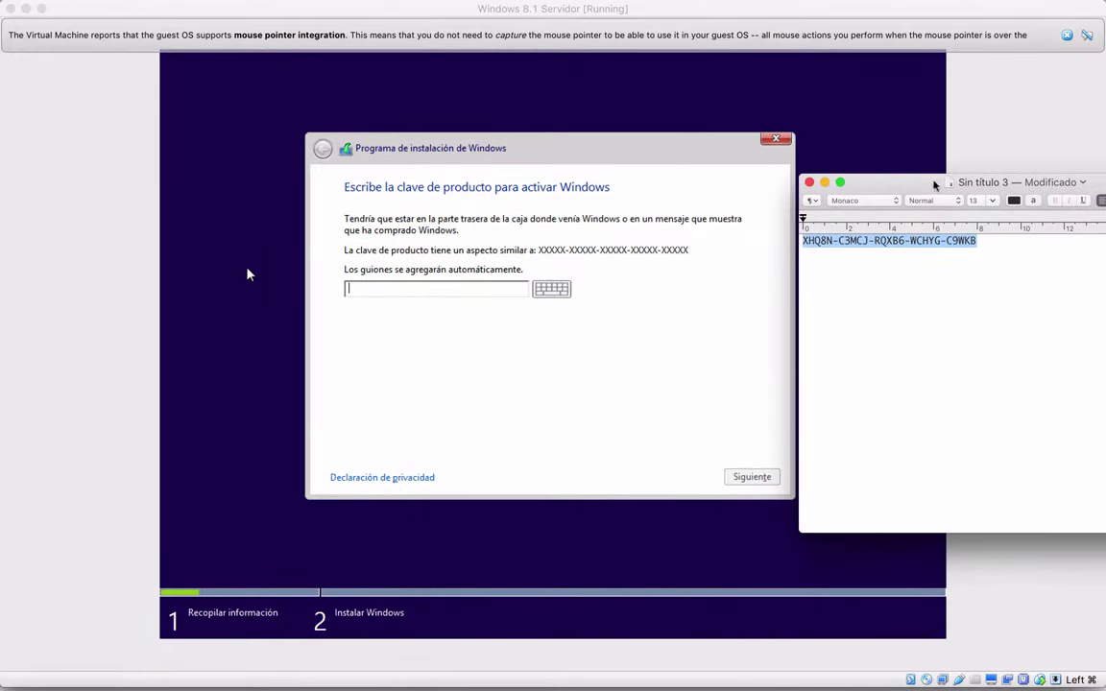
click(1027, 168)
drag(1105, 173, 718, 175)
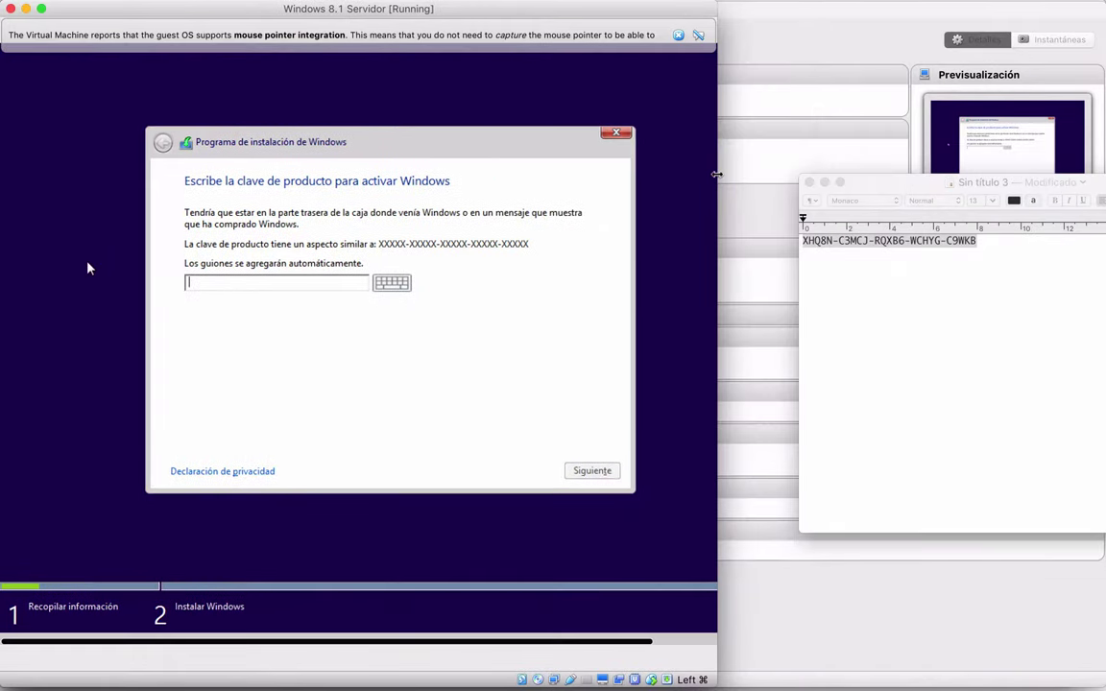
Enter the Windows product key in setup, restore the VM width, and submit
click(260, 294)
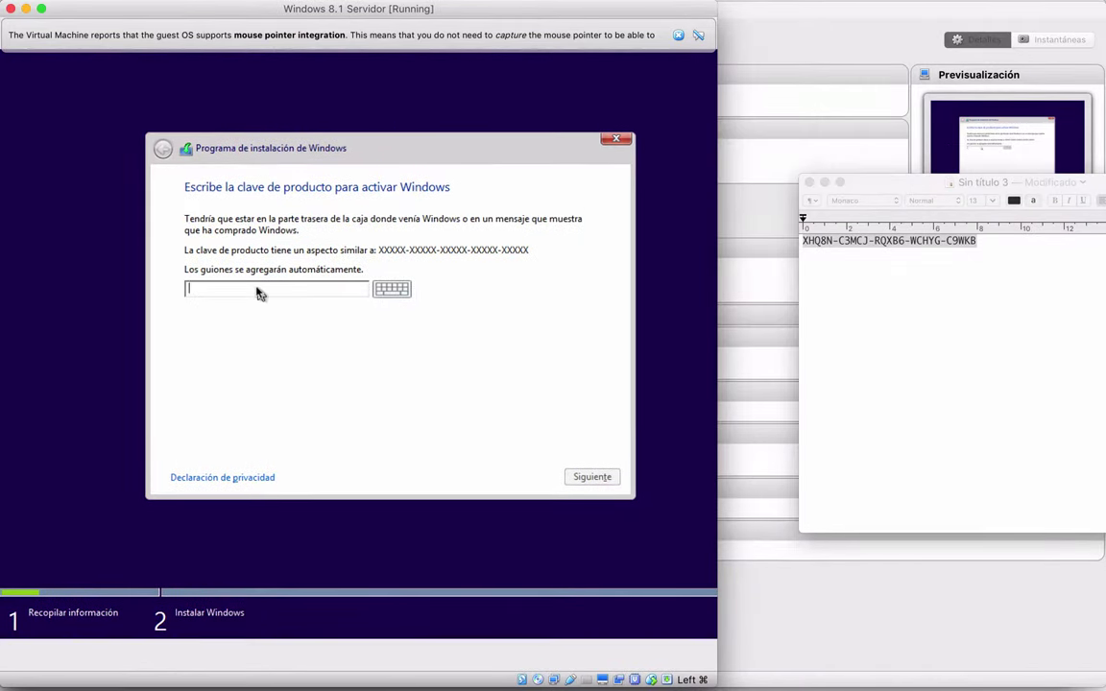
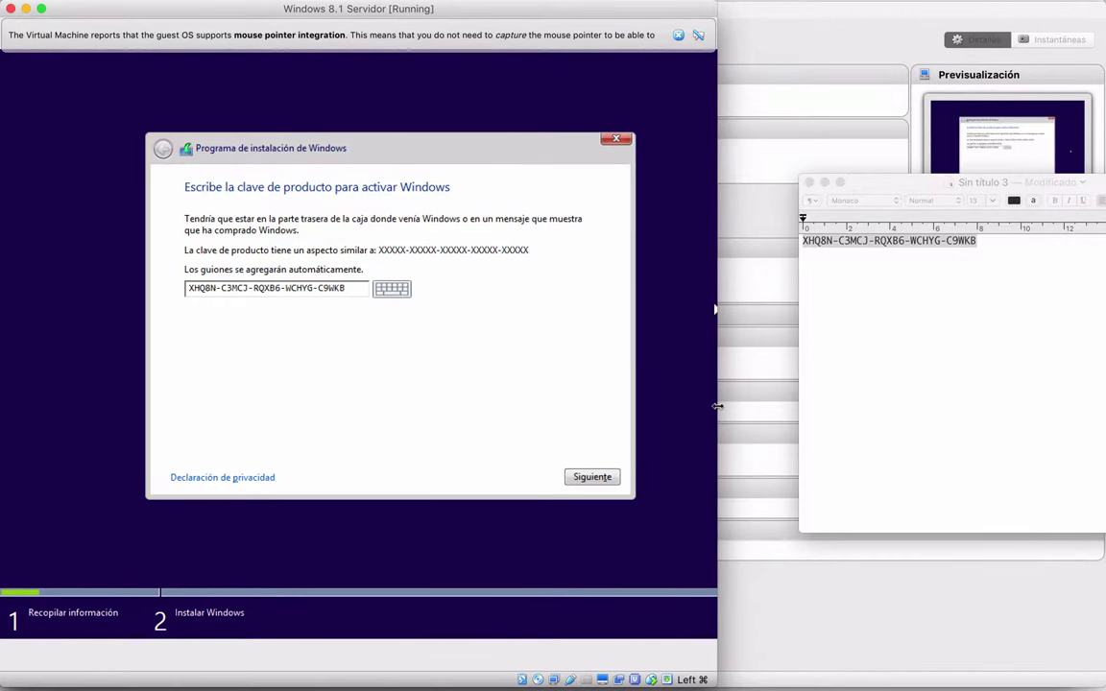
drag(717, 406, 1104, 403)
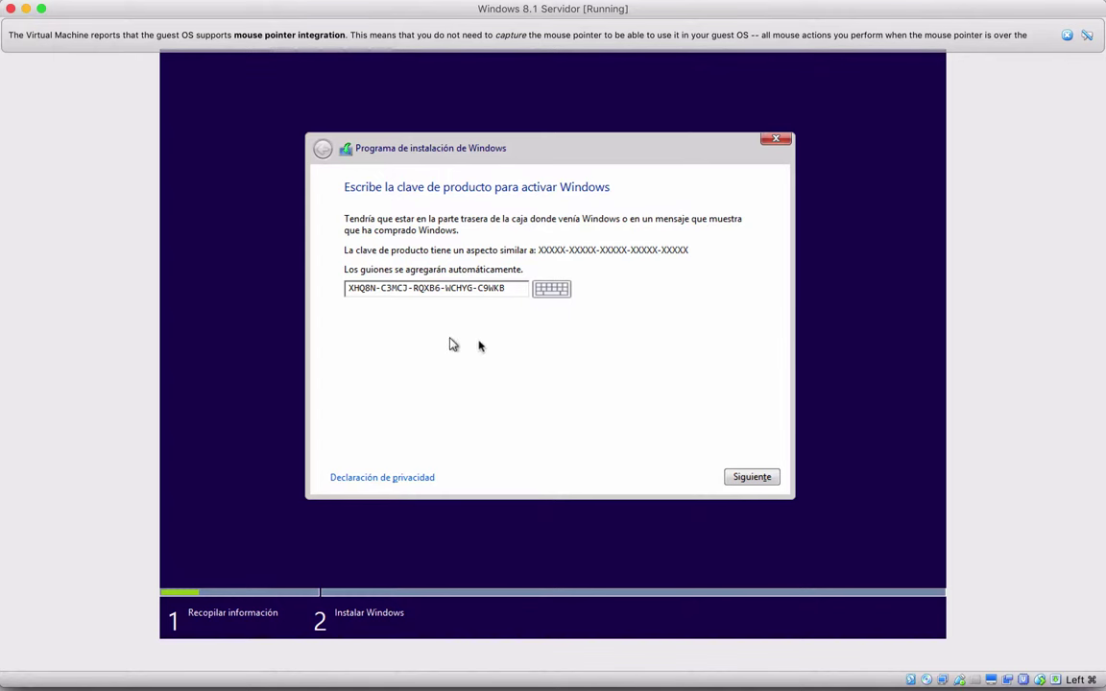
click(751, 478)
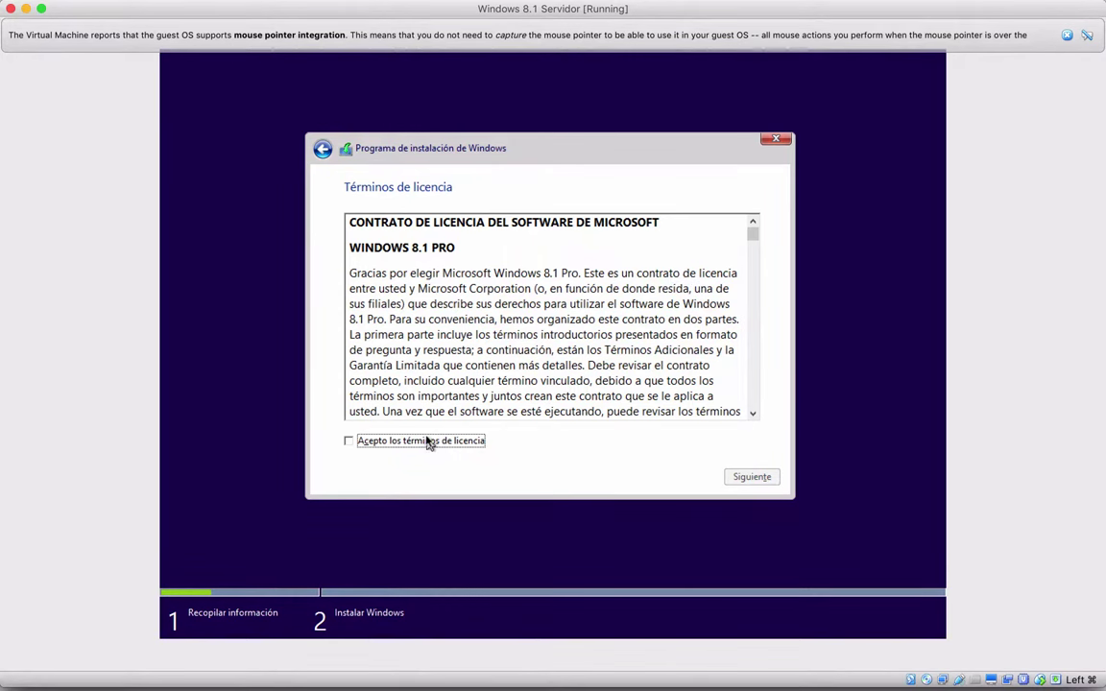
Accept the Windows licence terms and choose a custom Windows-only installation
click(404, 442)
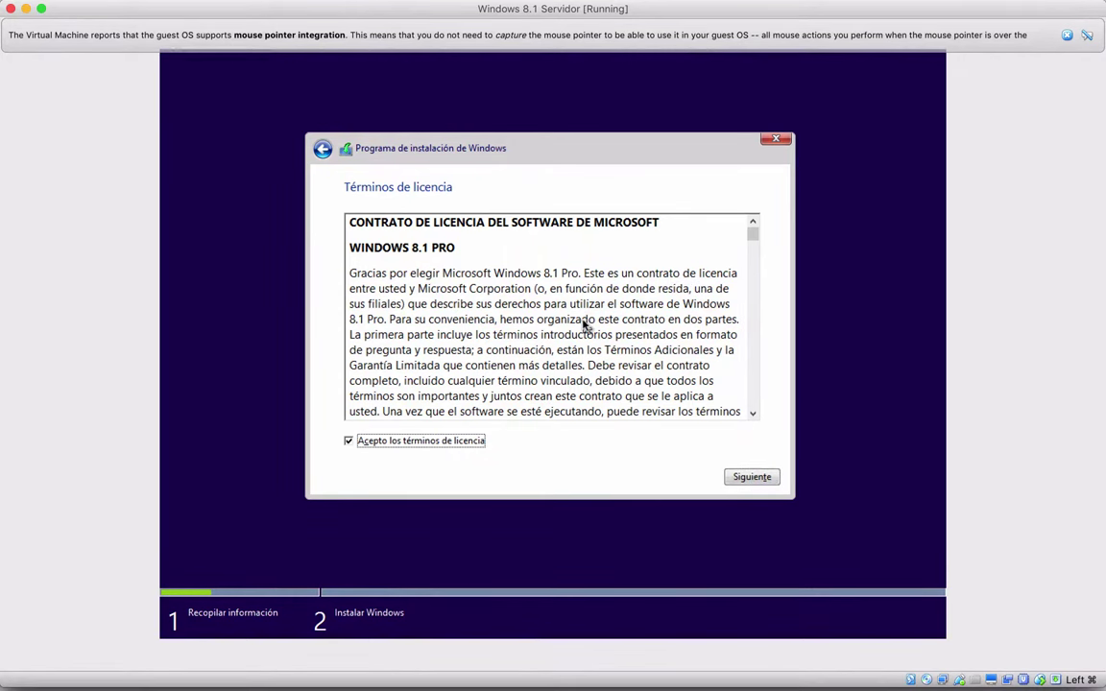
click(750, 478)
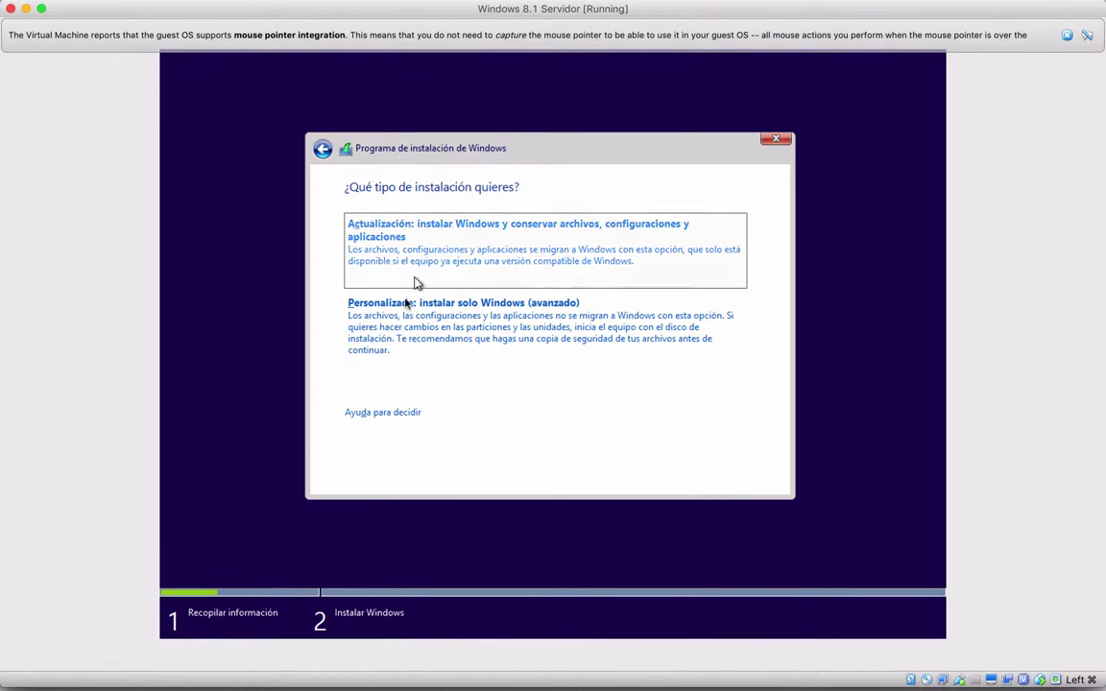
click(408, 336)
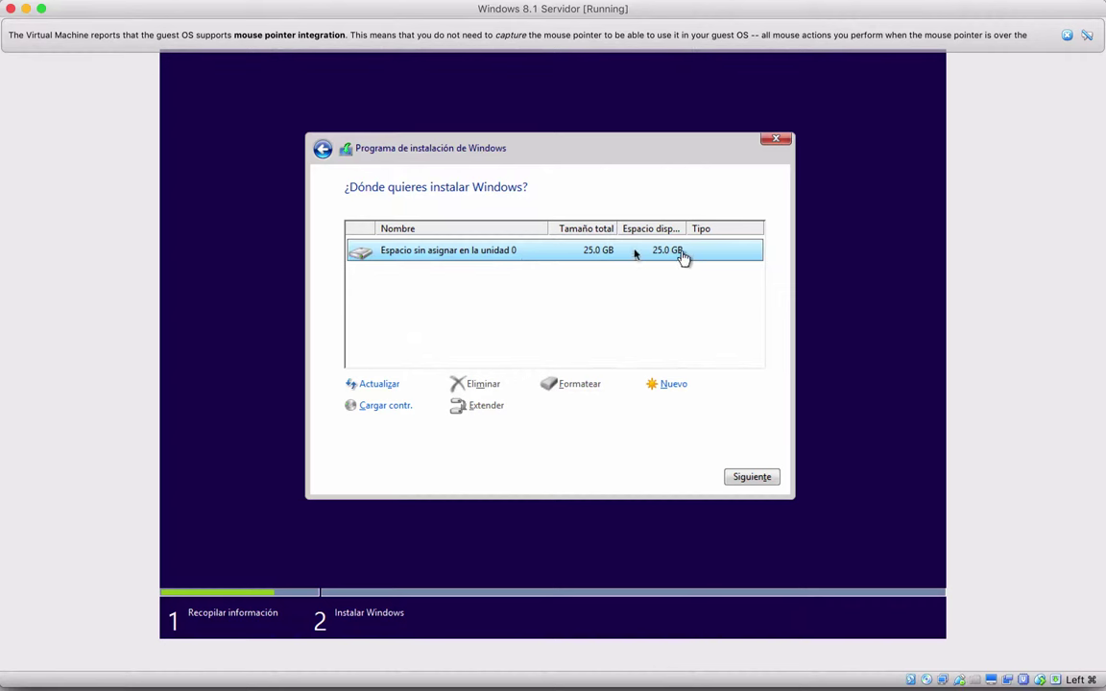
Create a 25600 MB partition with extra system partitions and install Windows onto Unidad 0 Partición 2
click(673, 387)
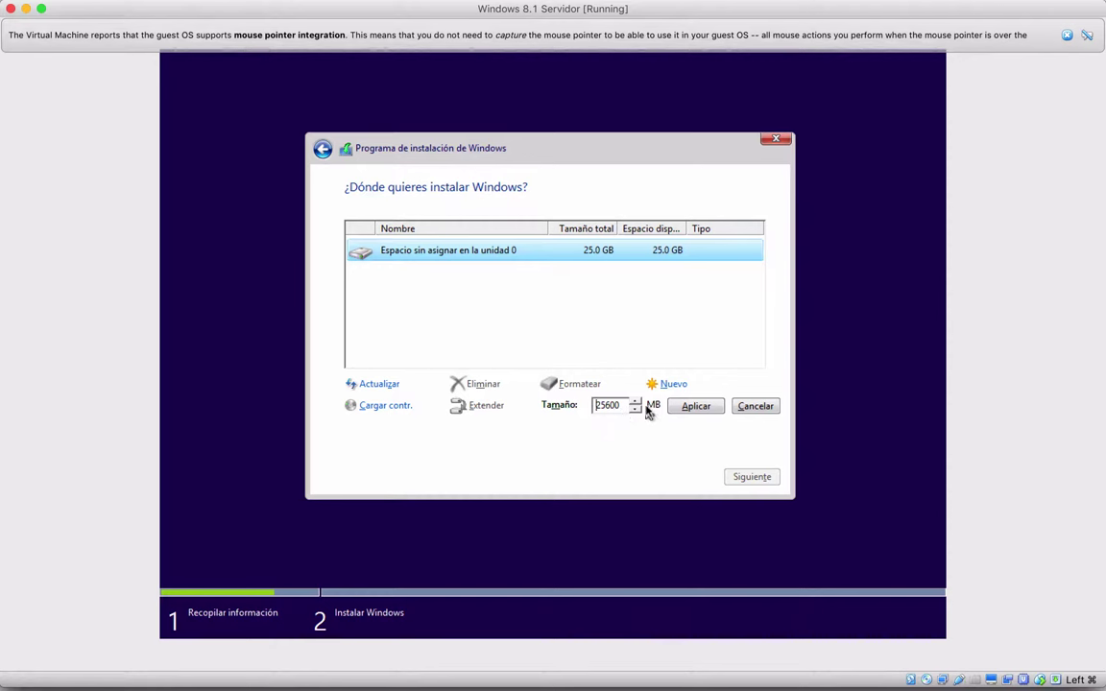
click(709, 412)
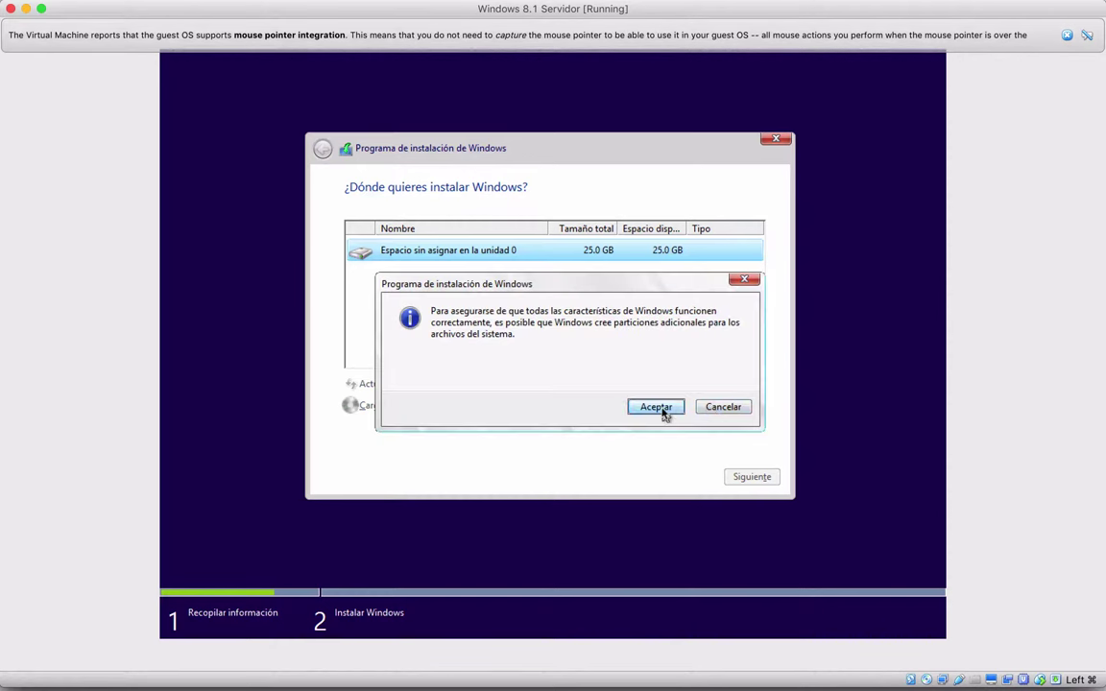
click(663, 411)
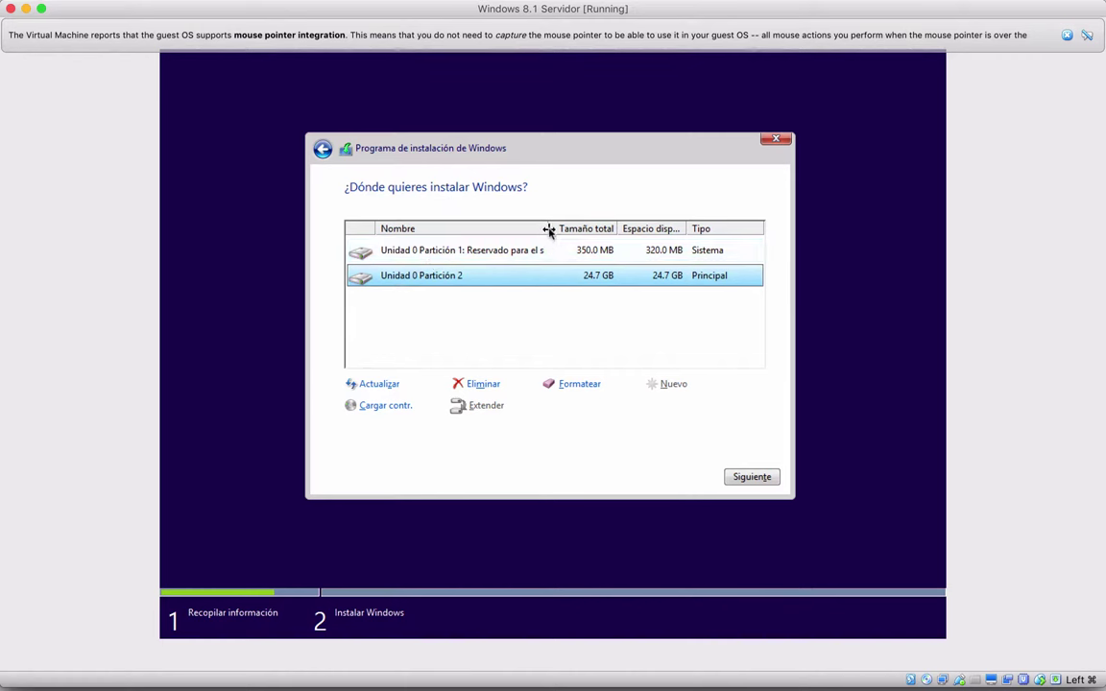
drag(550, 228, 584, 228)
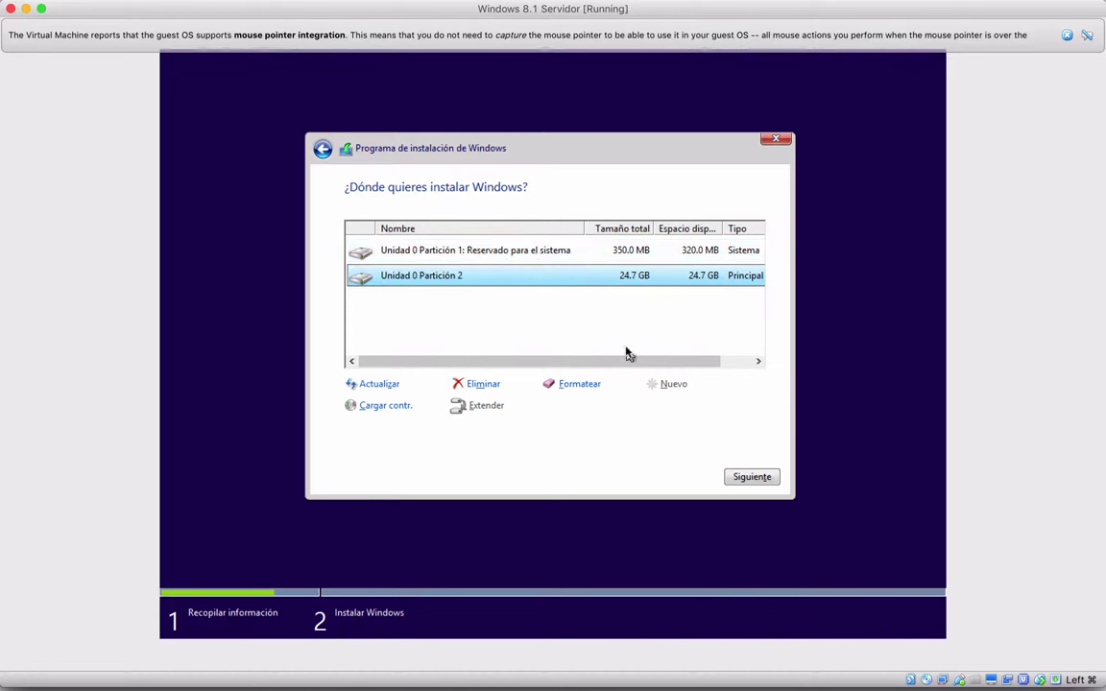
click(751, 478)
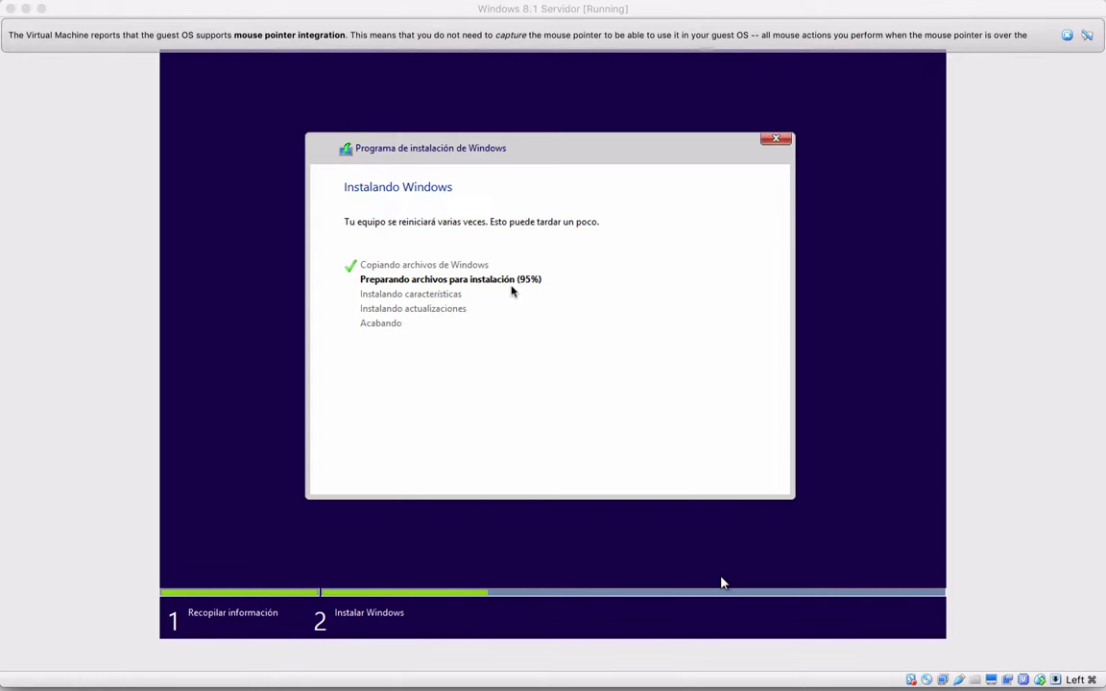
After Windows setup reboots, enlarge the virtual machine window to fill the screen
click(718, 480)
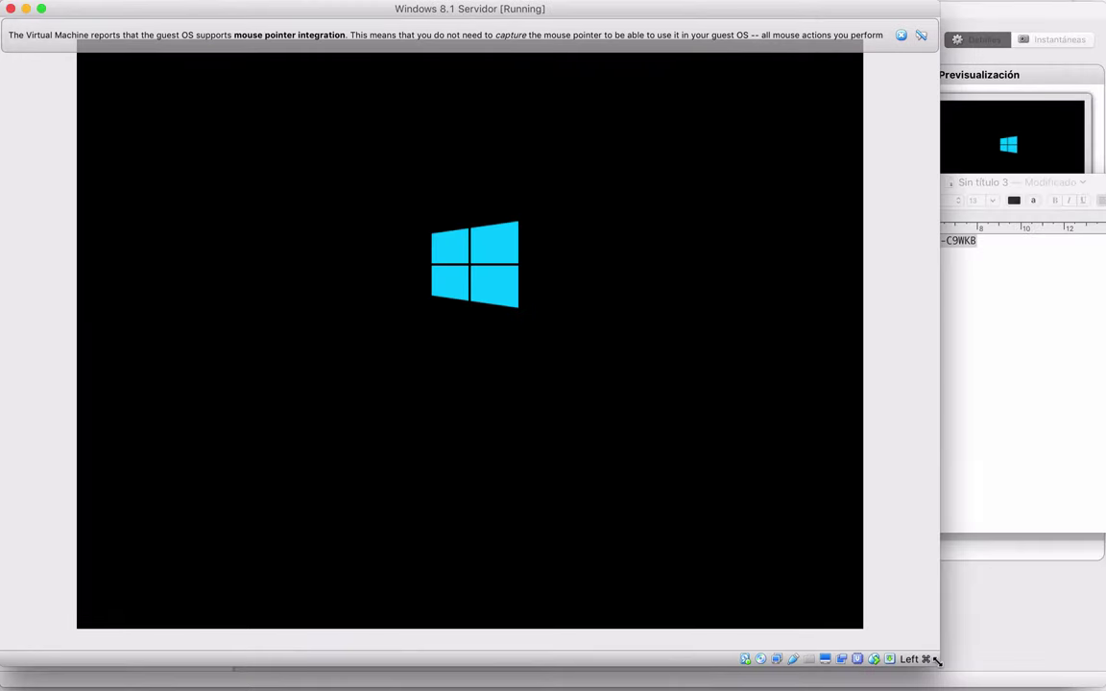
drag(937, 661, 1104, 682)
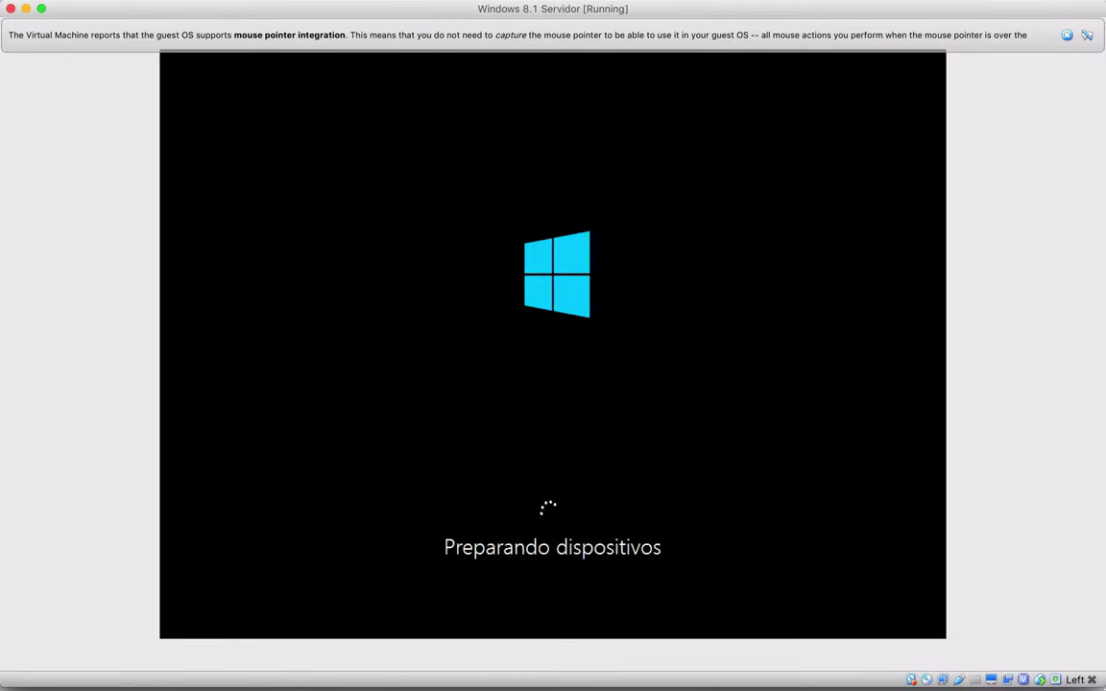
Name the PC 'servidor' and accept the recommended express settings
click(1066, 34)
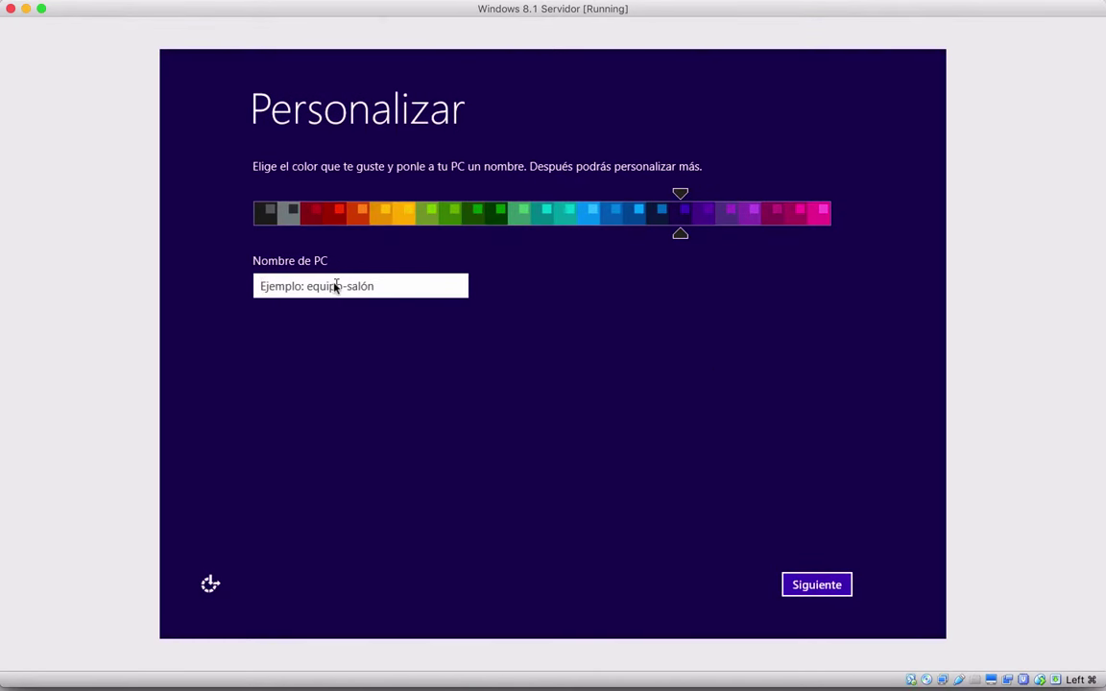
text(servidor)
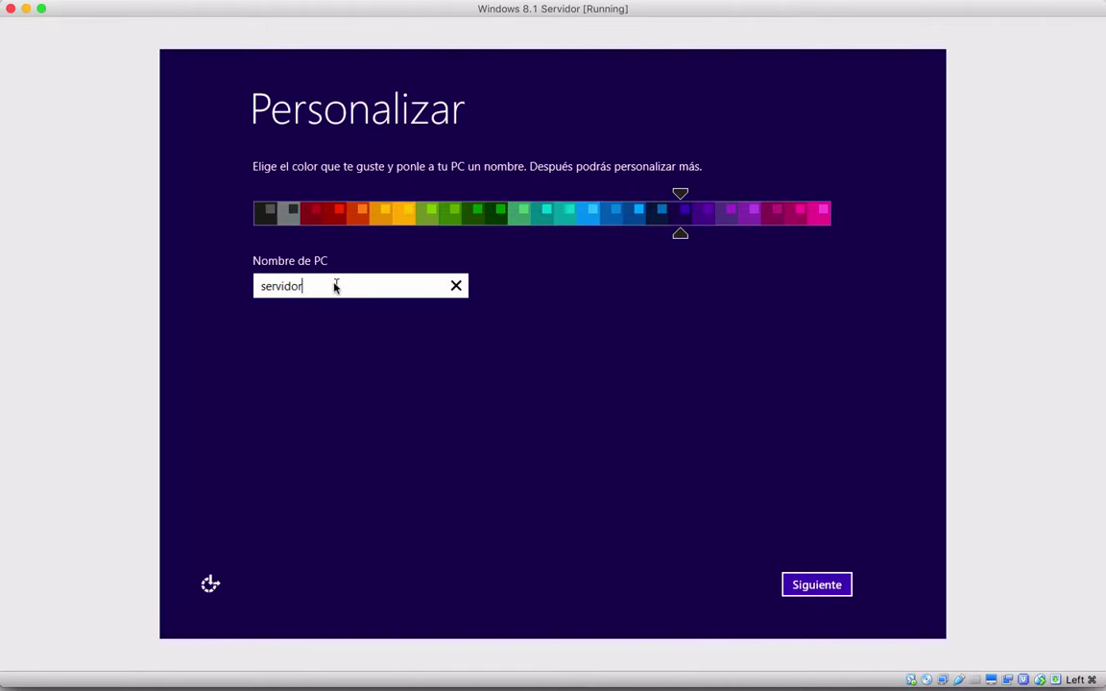
key(Return)
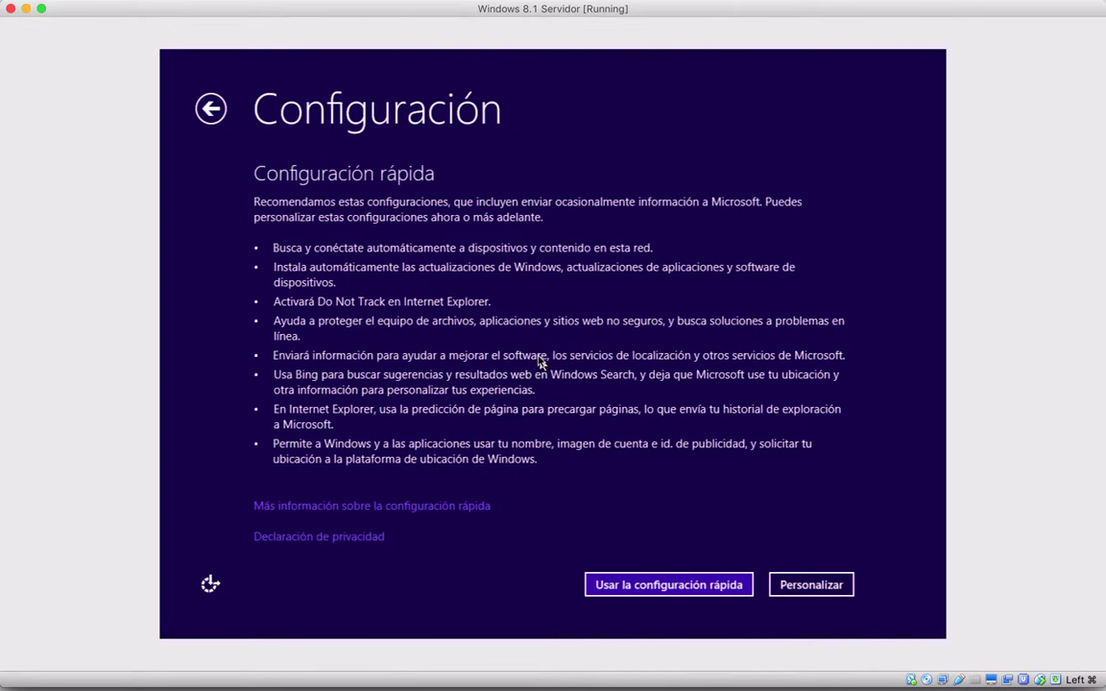
click(715, 595)
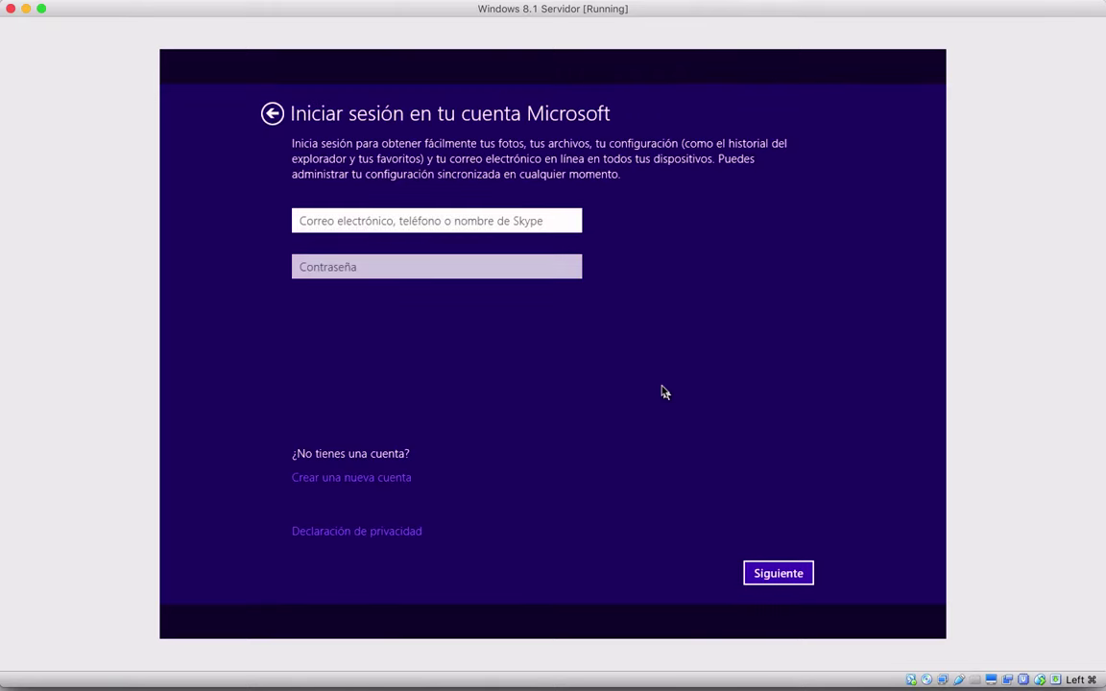
Create a local user account named 'Moodle' without a Microsoft account
click(365, 479)
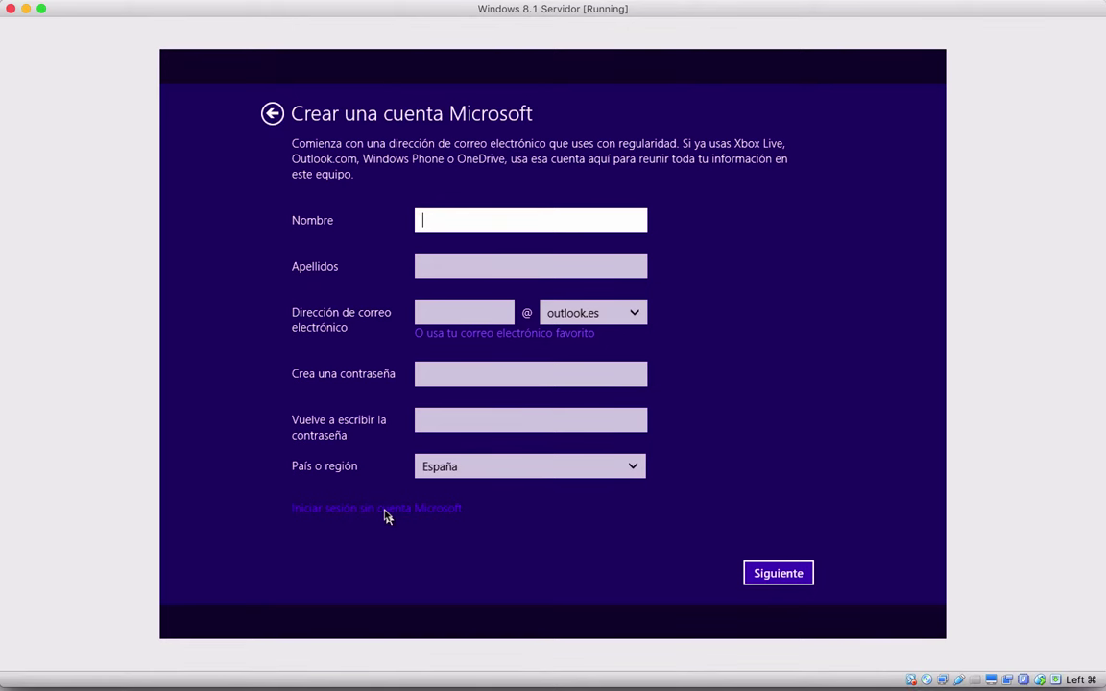
click(384, 512)
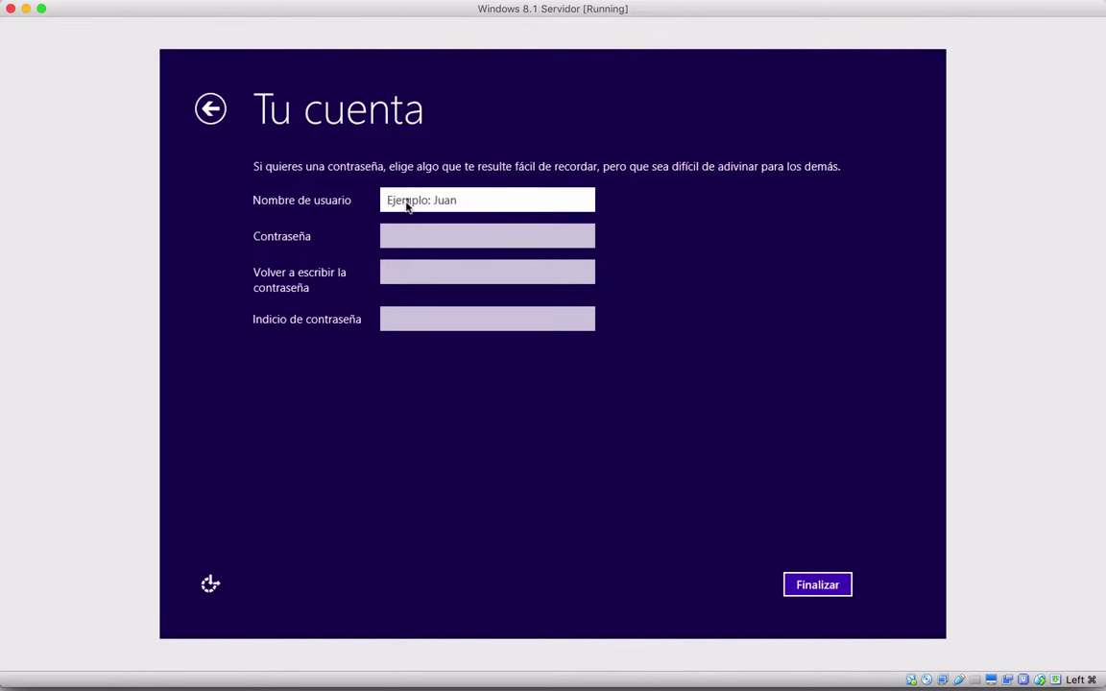
text(Moodle)
click(819, 585)
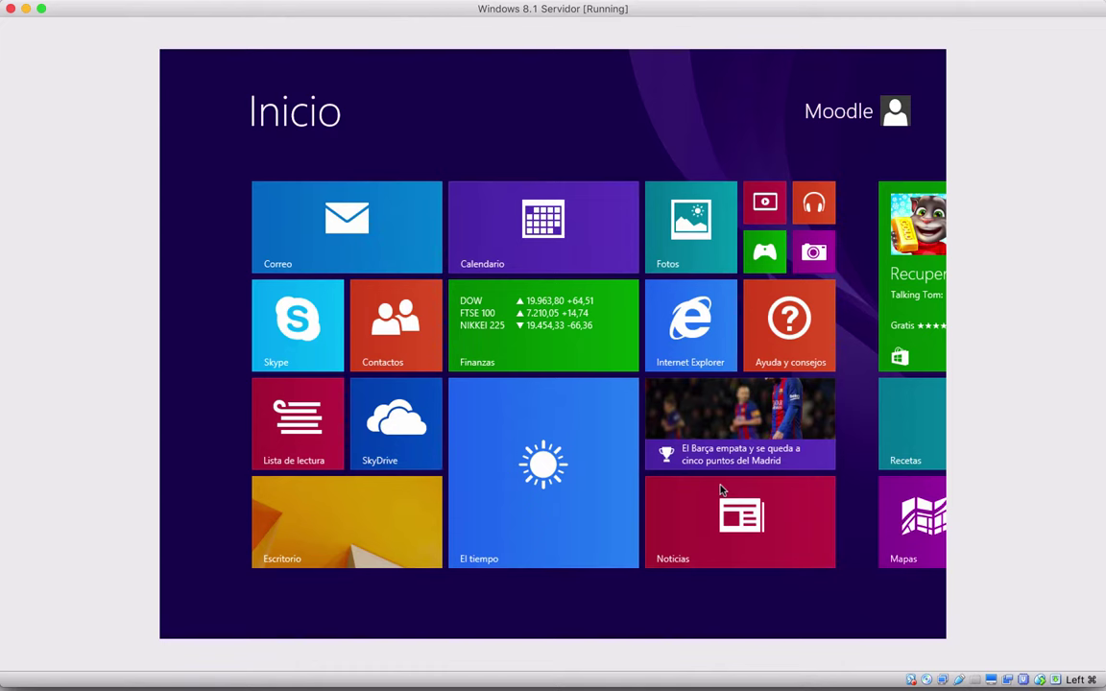
Switch from the Start screen to the Windows 8.1 desktop using the Escritorio tile
click(350, 531)
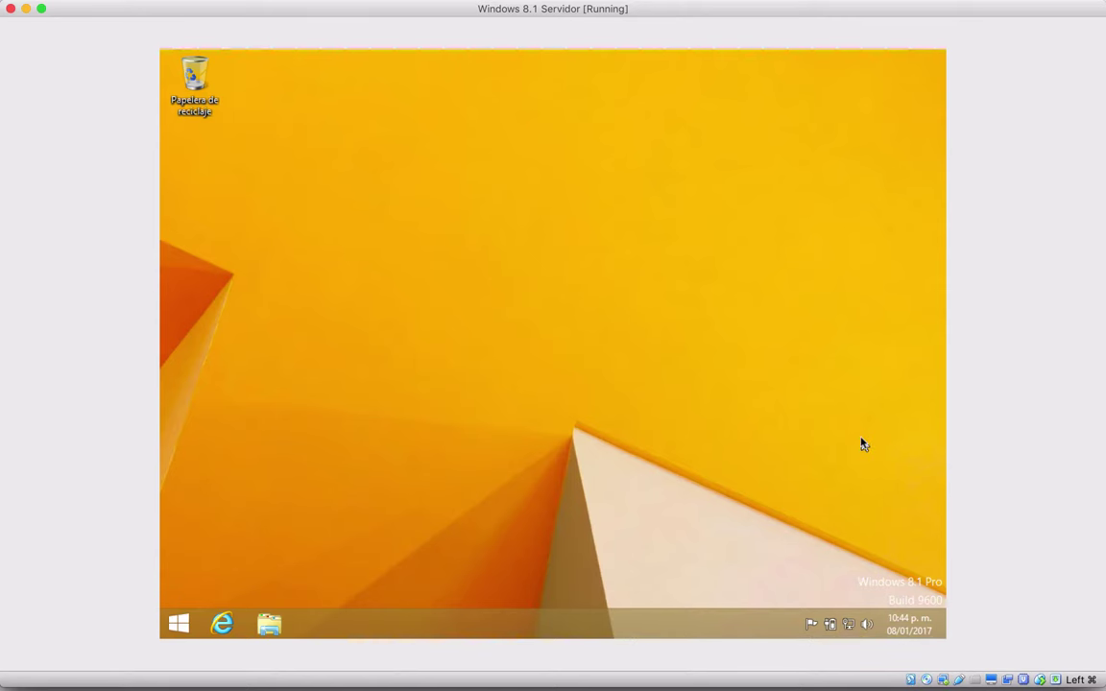
mouse_move(404, 5)
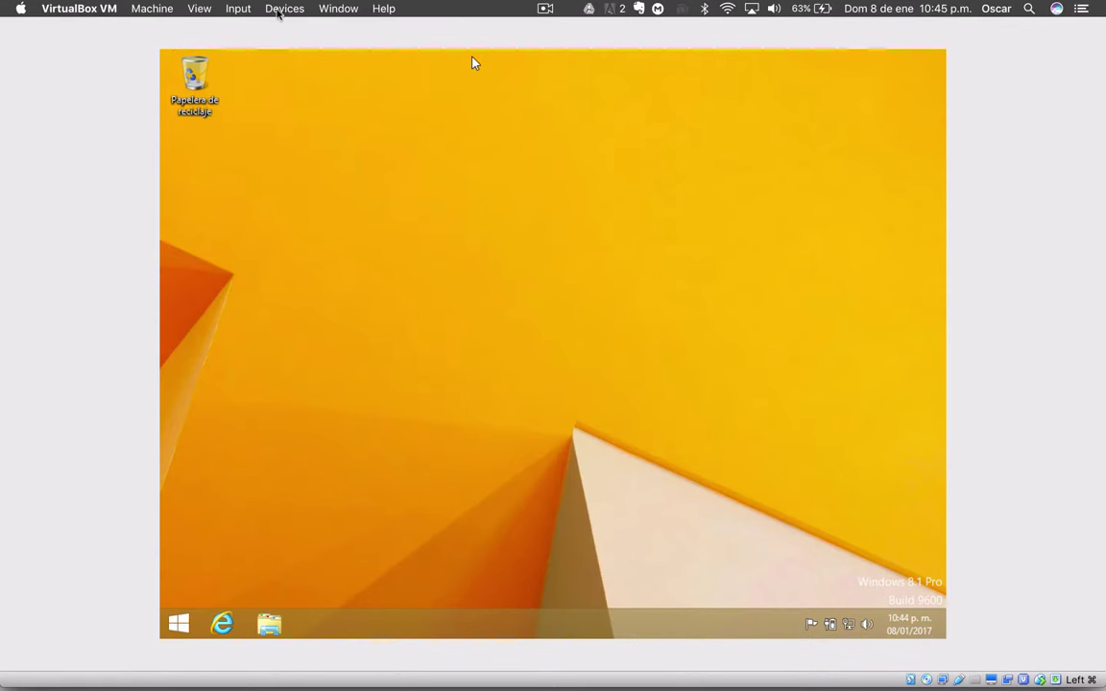
Add a new shared folder pointing to the host's 'Mini Curso Servidores Locales - Moodle' folder
click(284, 9)
mouse_move(294, 74)
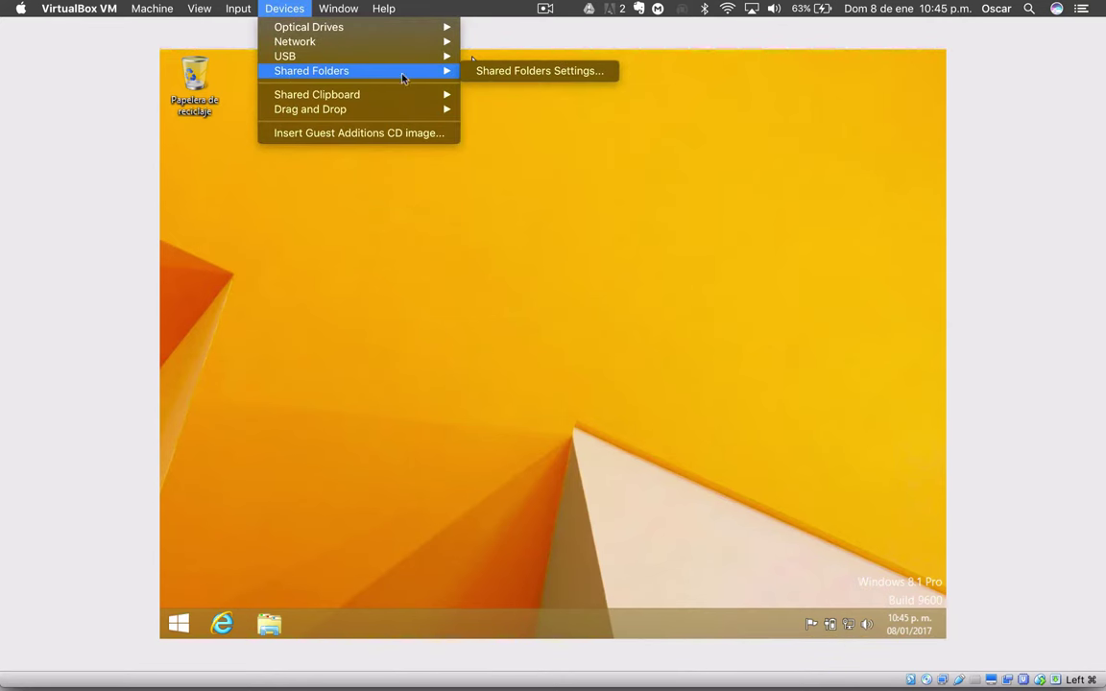
click(562, 76)
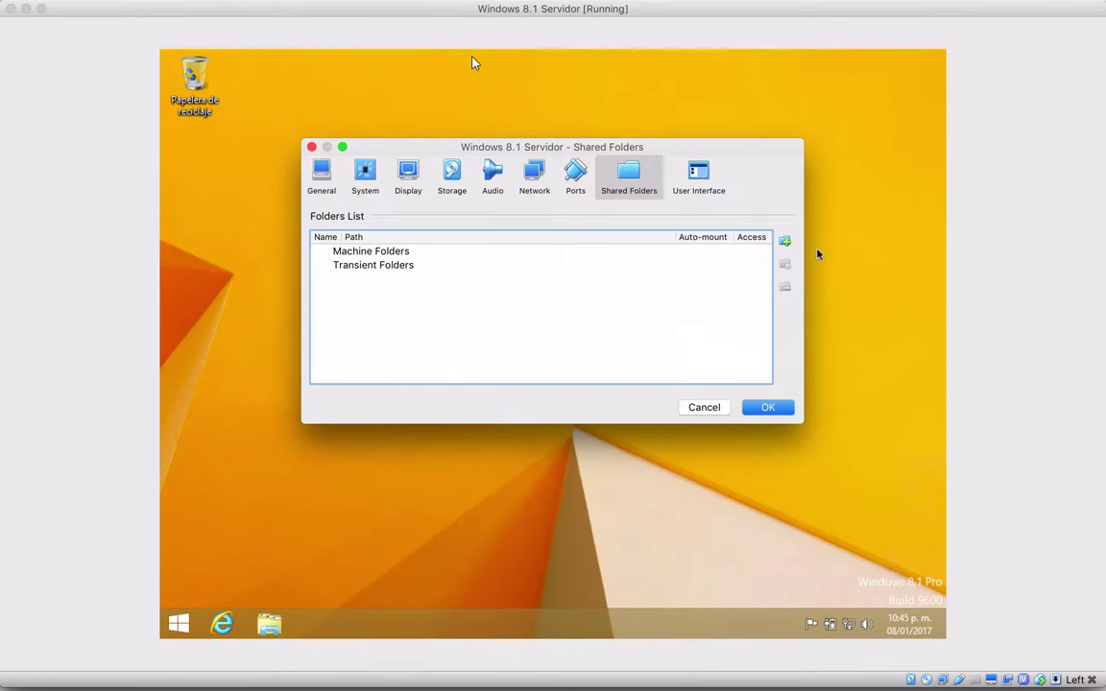
click(786, 245)
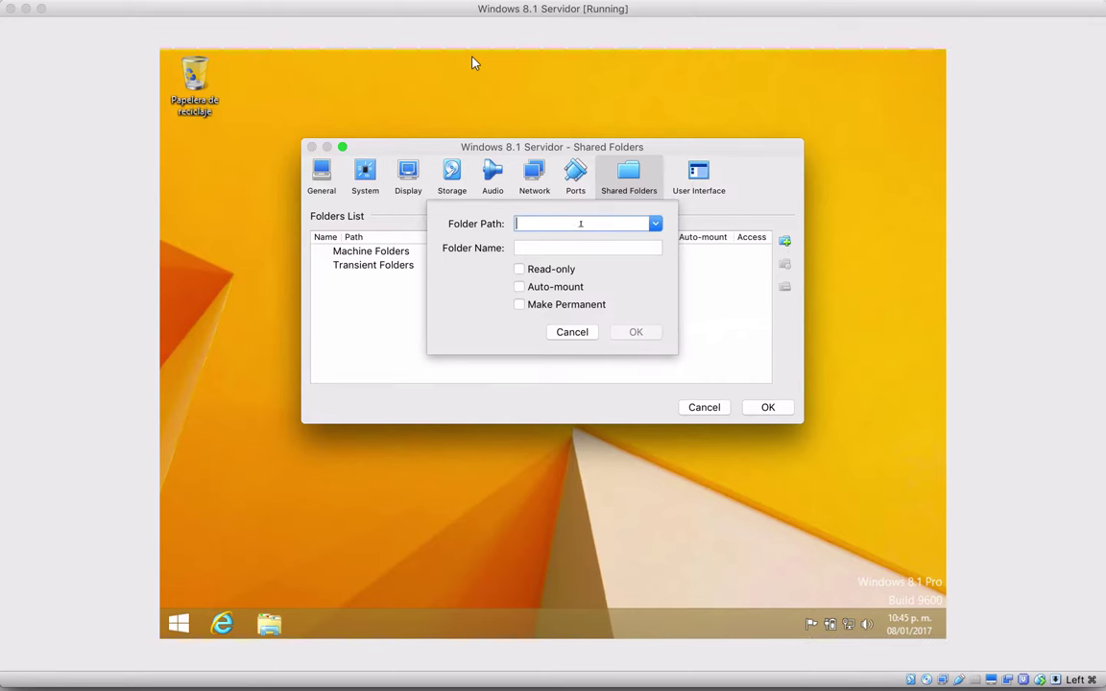
click(655, 223)
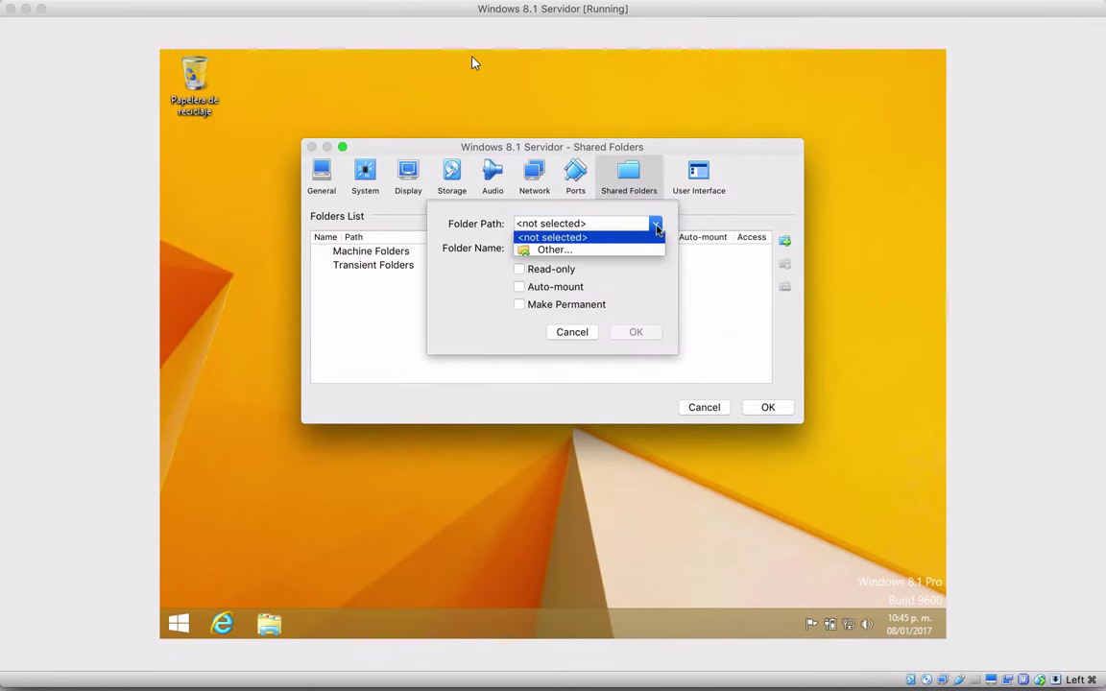
click(601, 248)
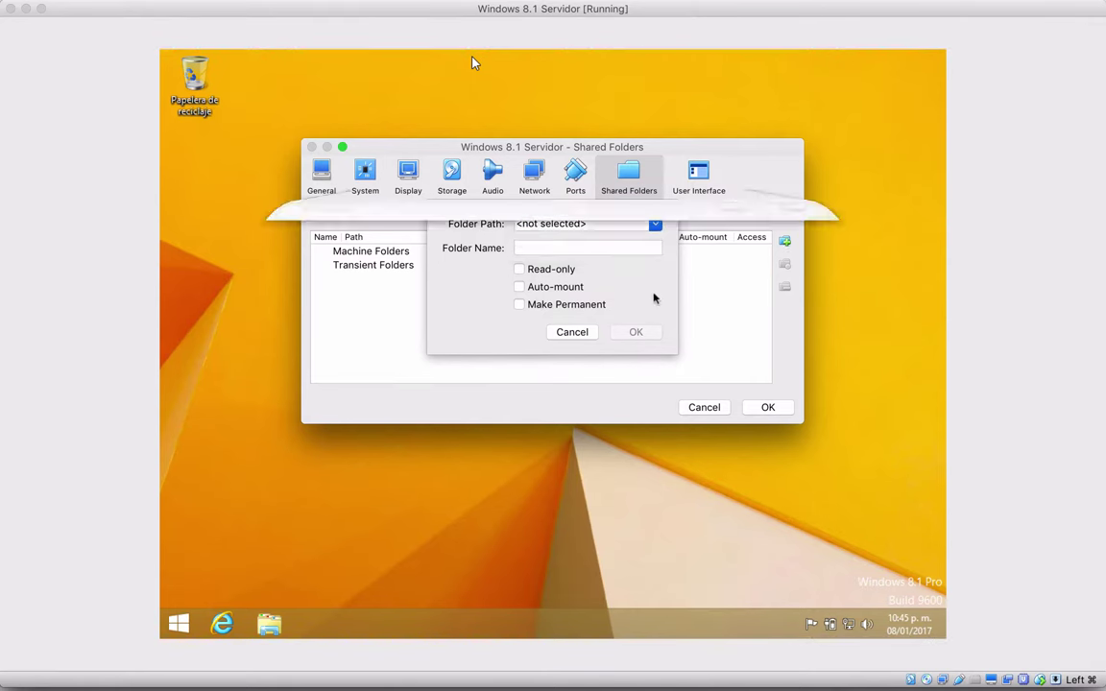
scroll(381, 384, down, 5)
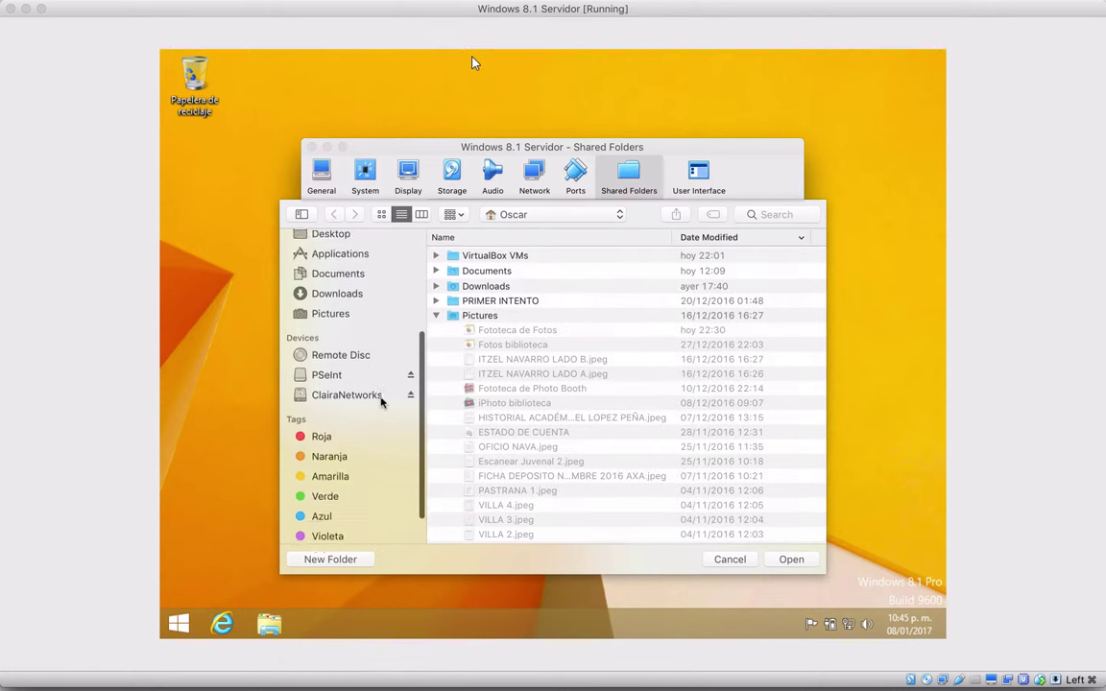
click(381, 354)
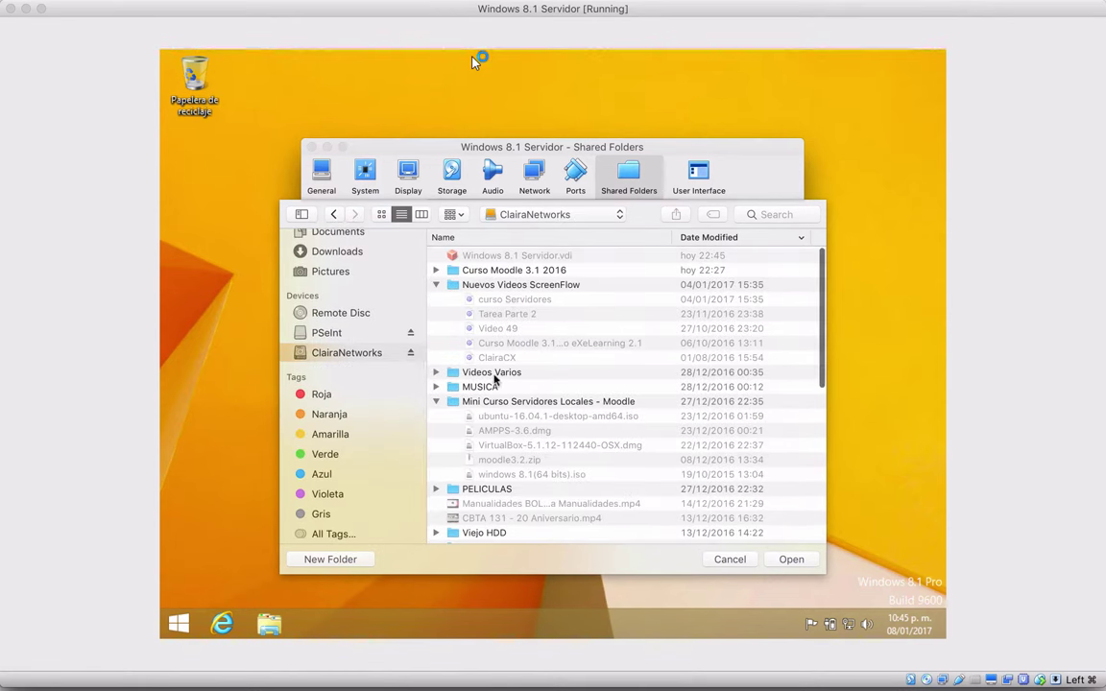
click(511, 401)
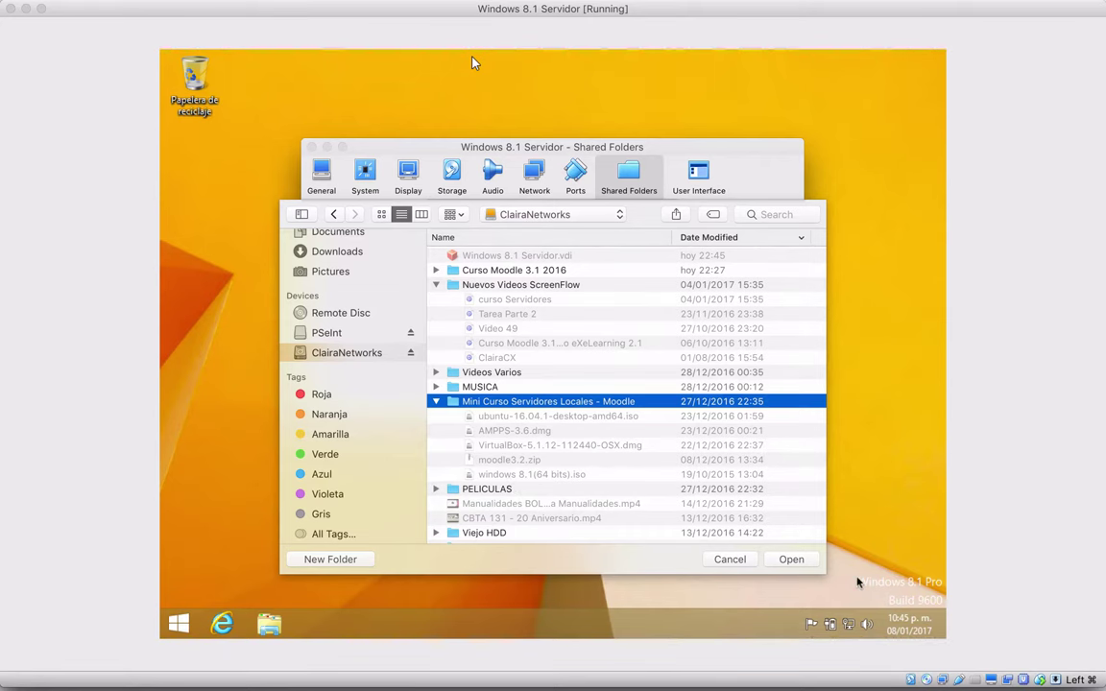
click(791, 561)
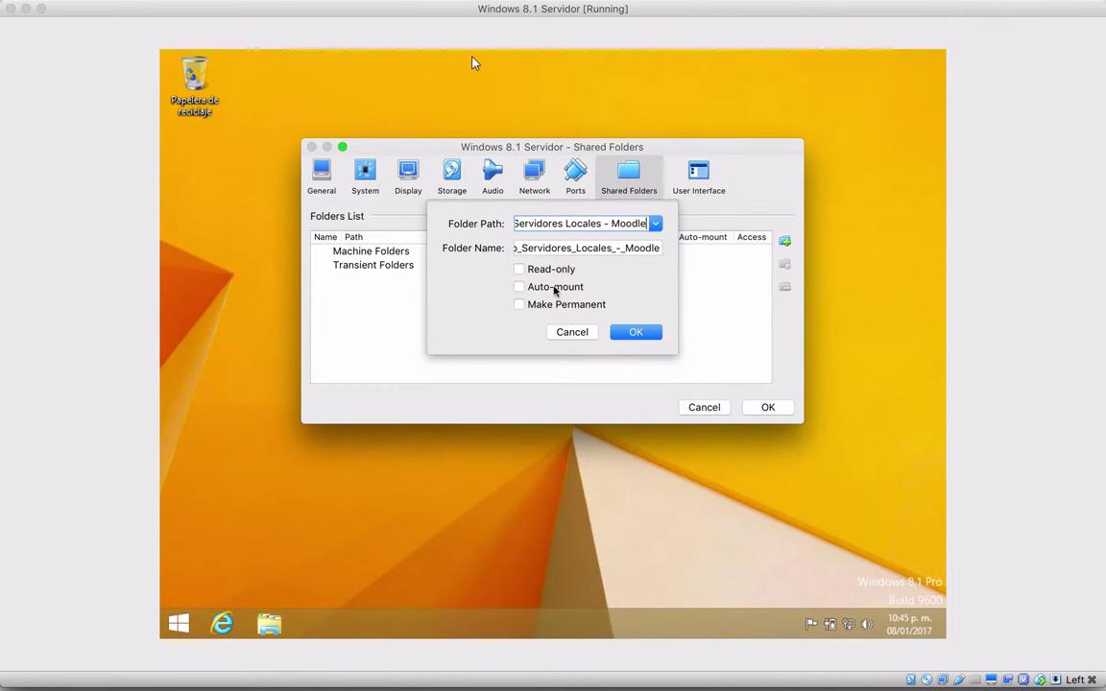
Make the share auto-mounted and permanent, then save the shared folder settings
click(564, 288)
click(577, 305)
click(629, 333)
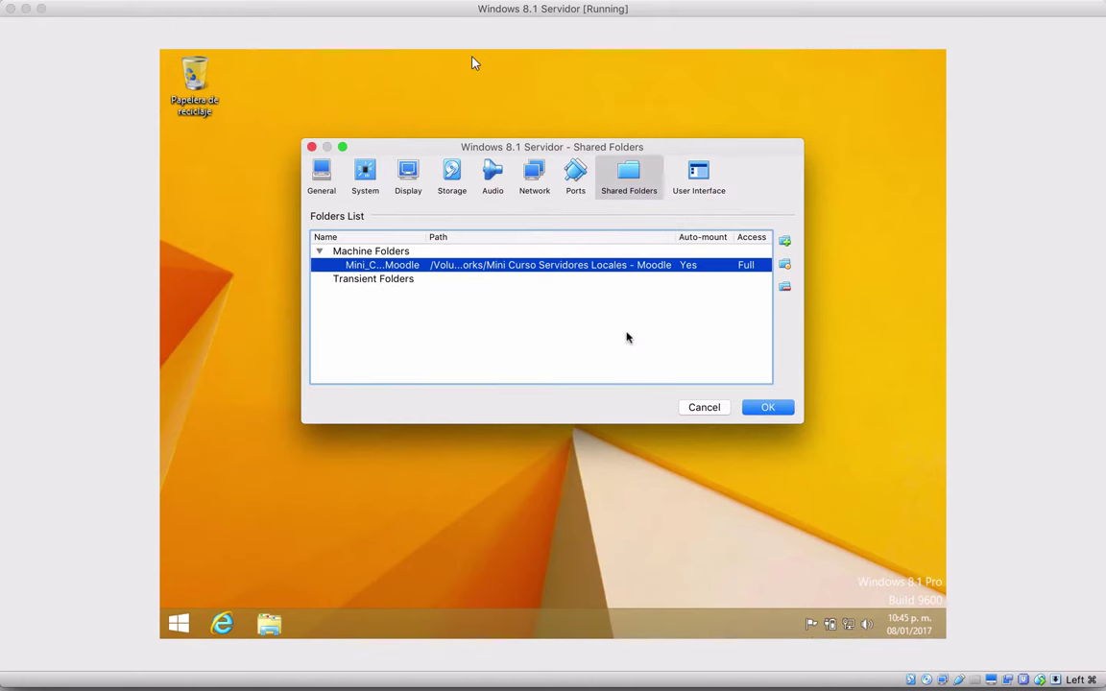
click(768, 408)
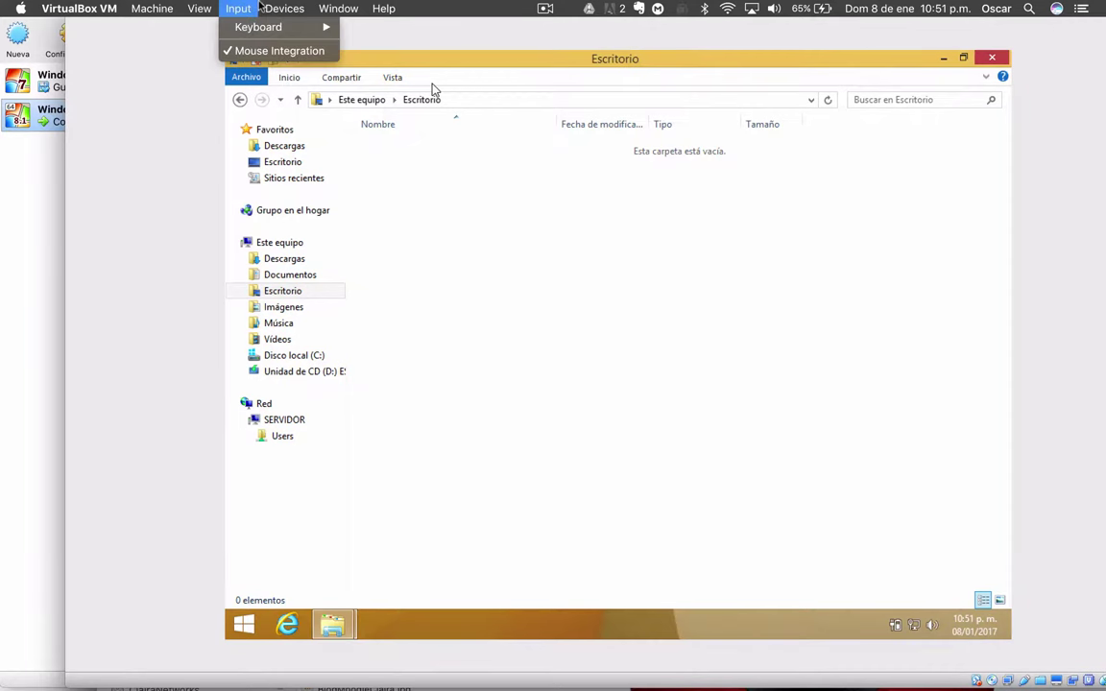
Insert the Guest Additions CD and run VBoxWindowsAdditions.exe, approving the User Account Control prompt
mouse_move(270, 8)
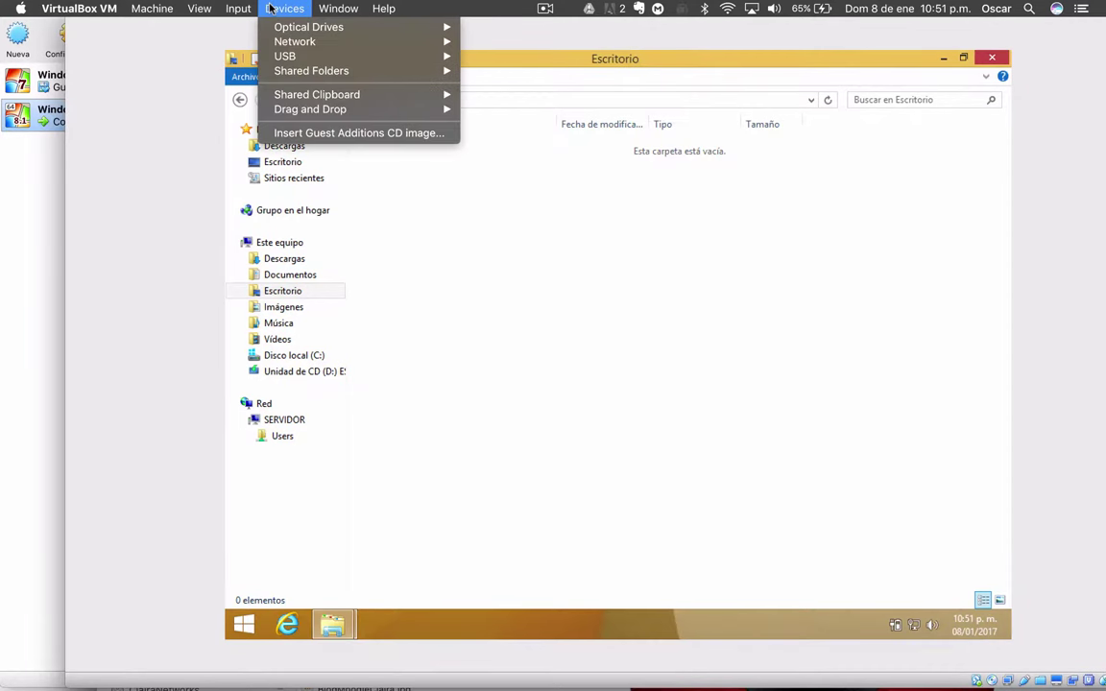
click(317, 133)
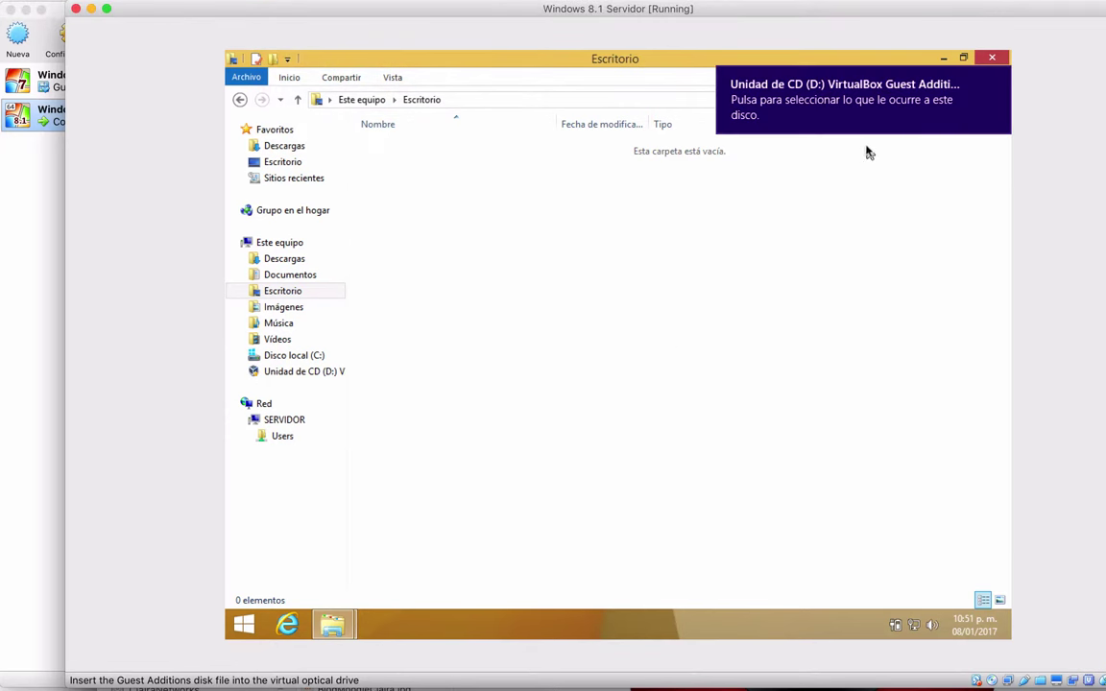
click(871, 127)
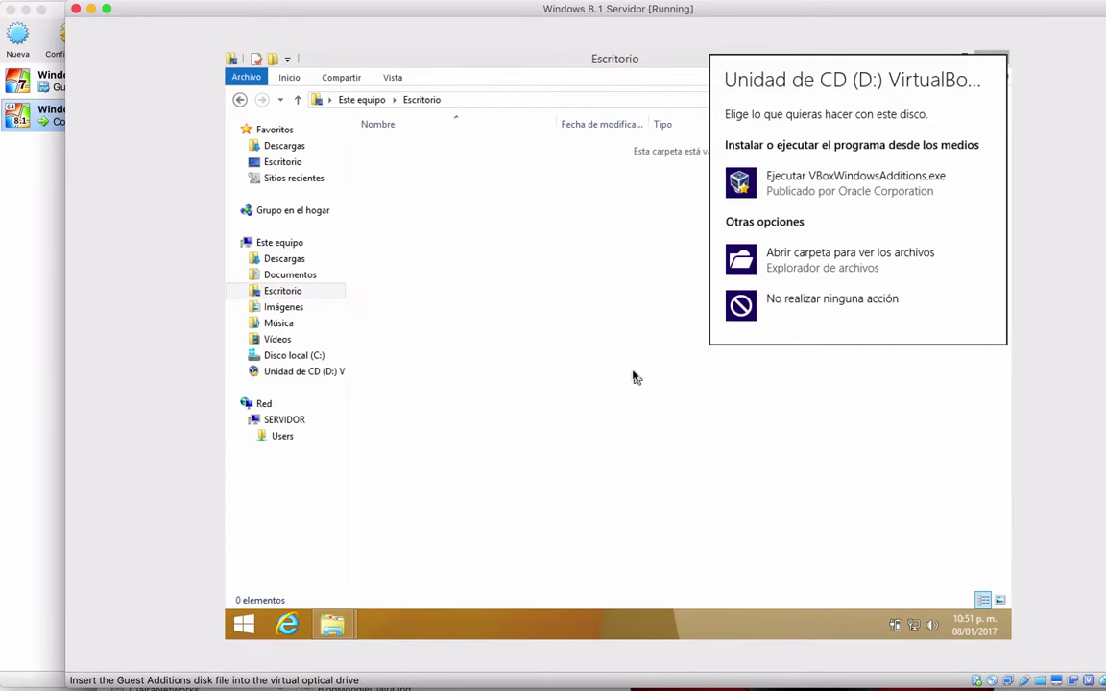
click(880, 188)
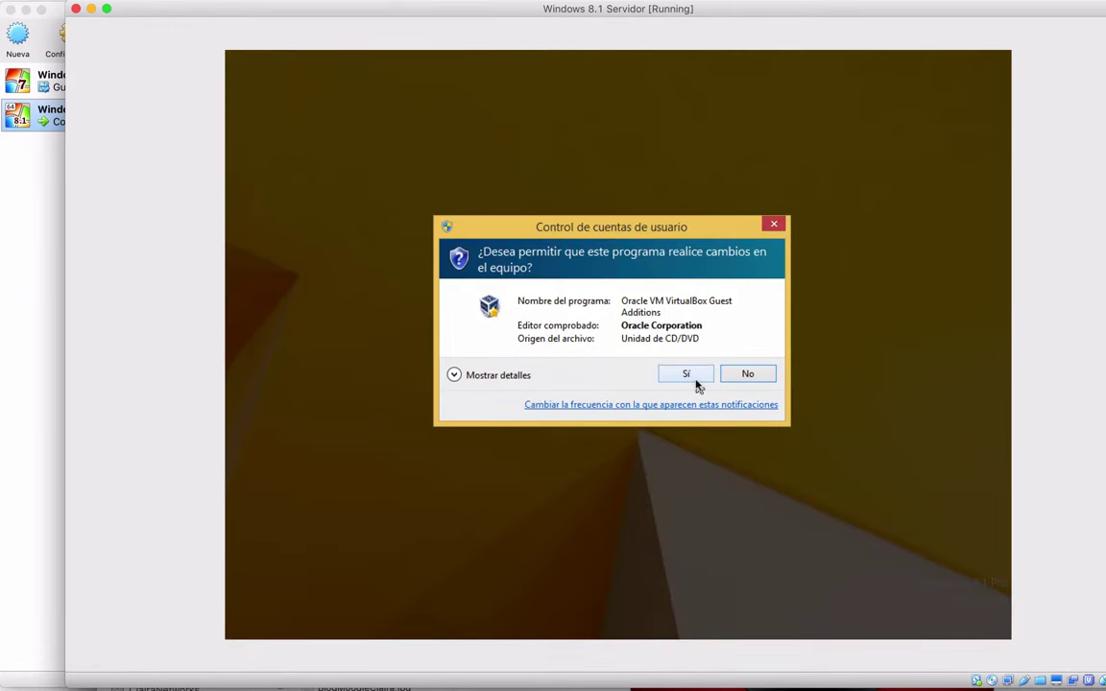
click(696, 381)
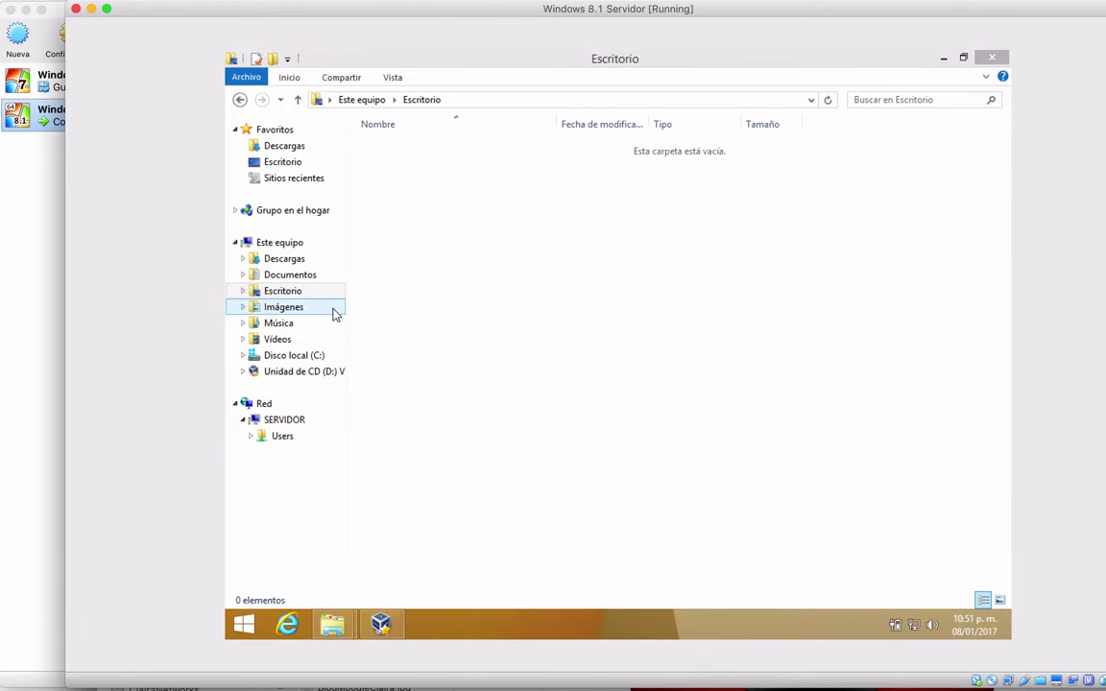
Install Guest Additions 5.1.12 with default location and components, then reboot the VM now
click(707, 465)
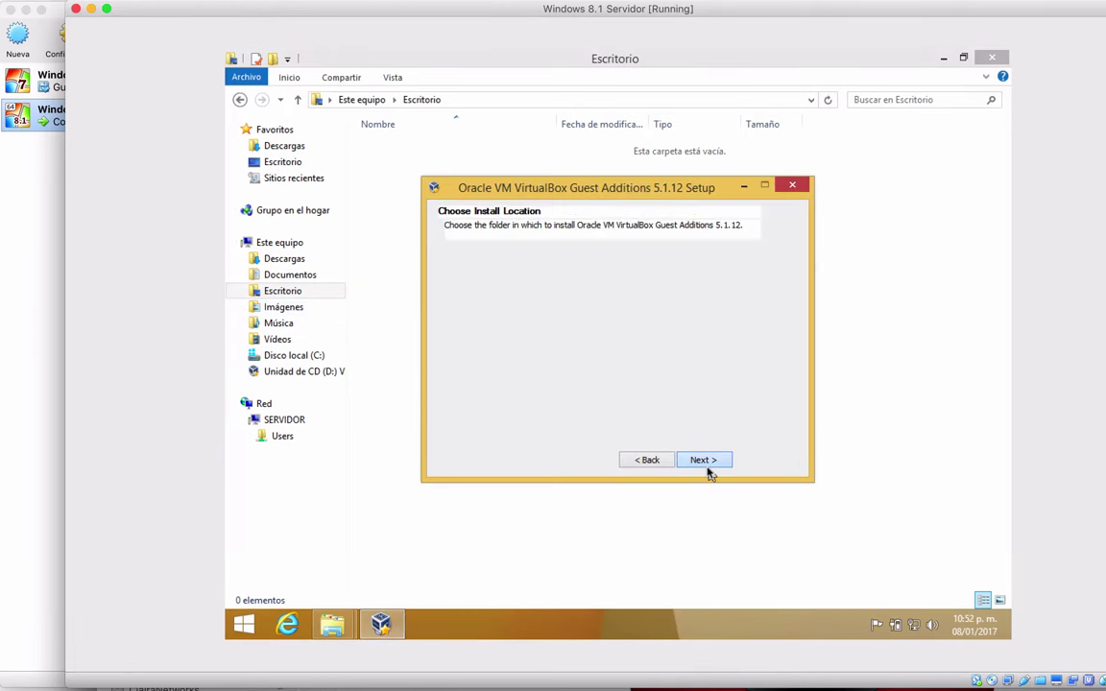
click(702, 460)
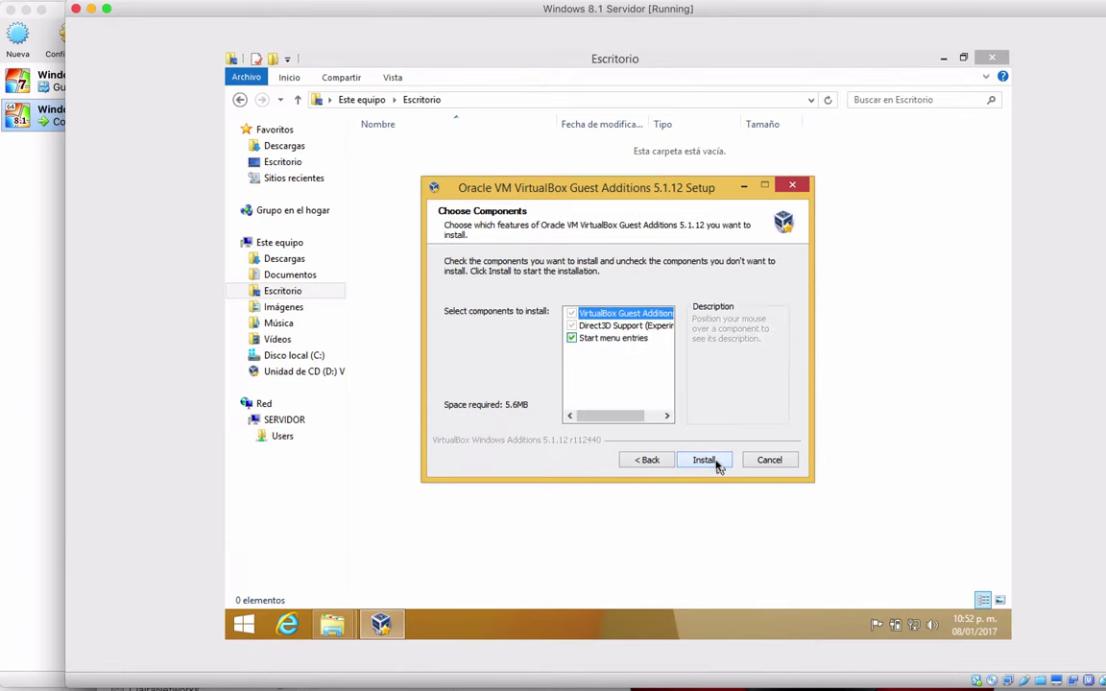
click(704, 460)
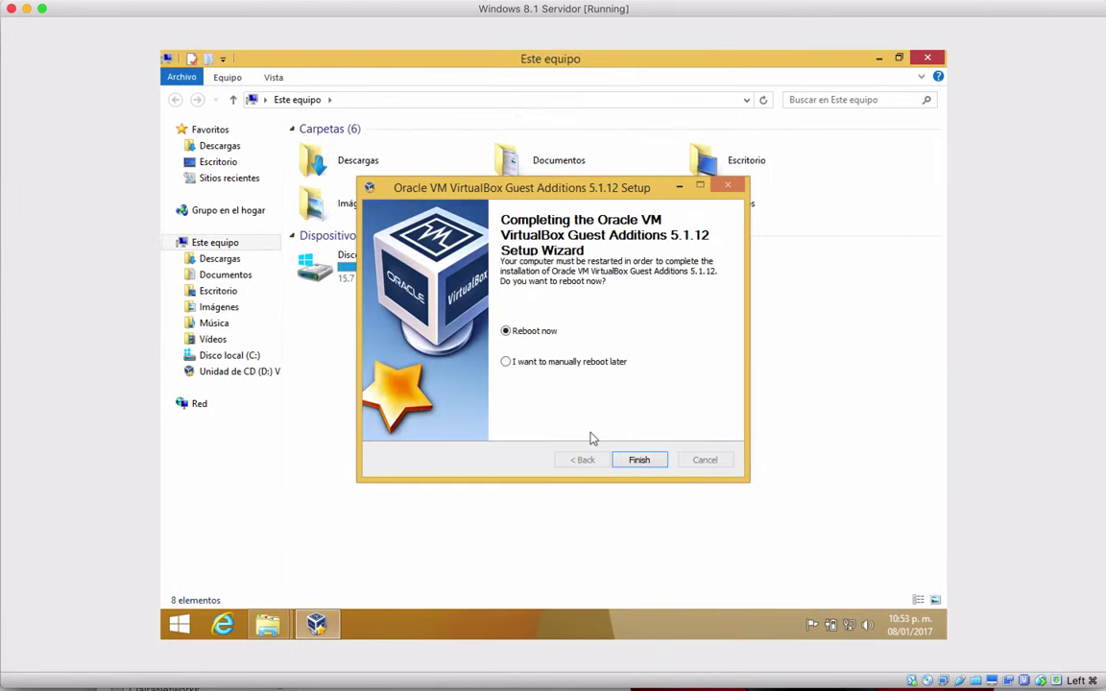
click(640, 460)
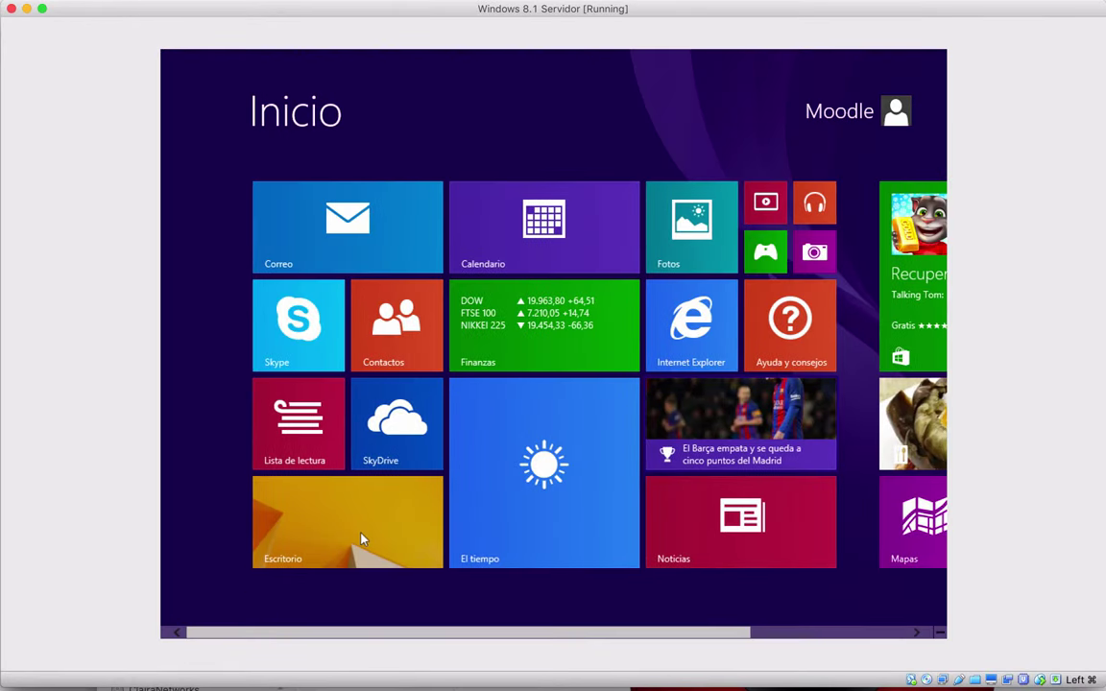
From the desktop, open the shared Mini_Curso (E:) network drive in File Explorer, then switch to Finder
click(363, 540)
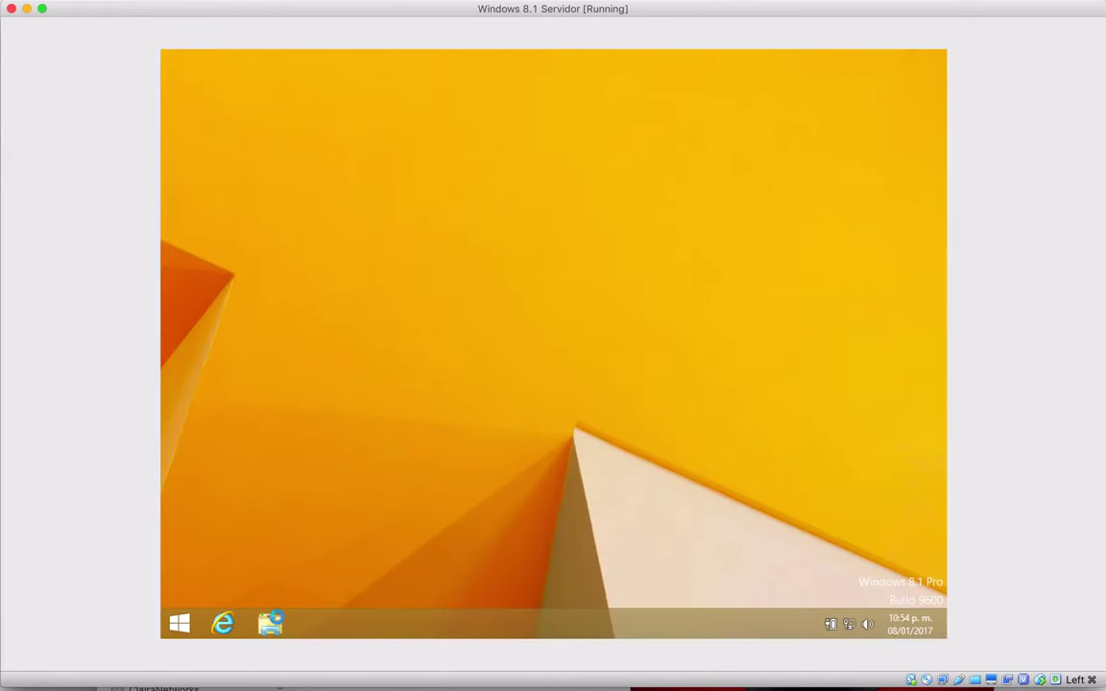
click(273, 625)
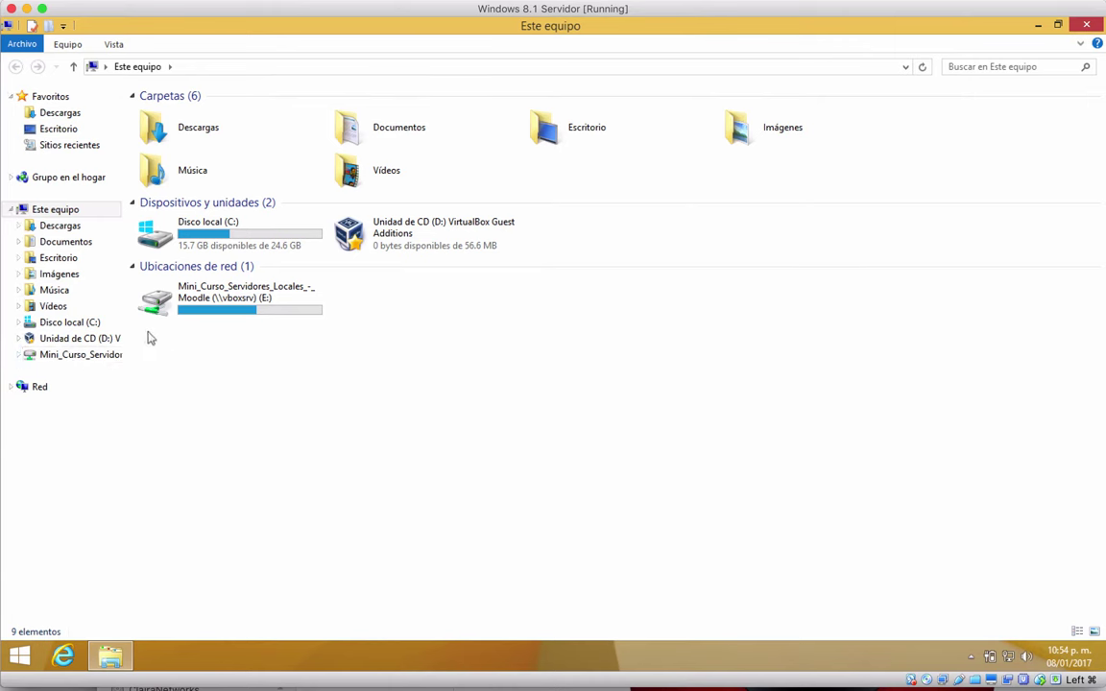
click(89, 357)
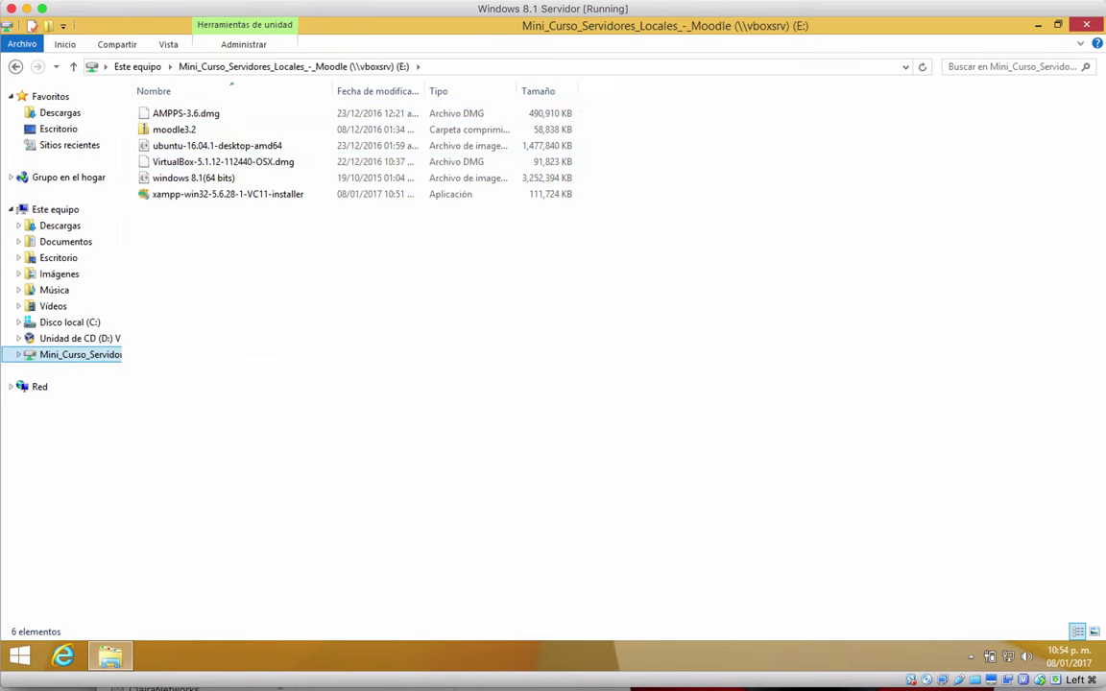
key(super+Tab)
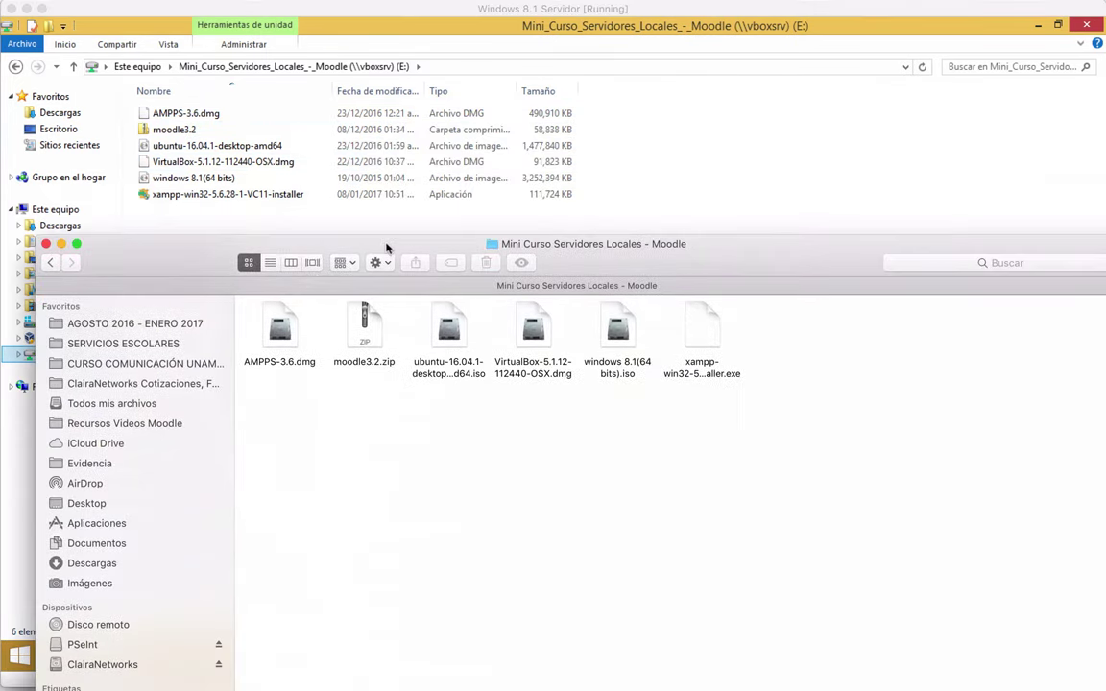
Inspect the xampp installer and moodle3.2.zip in the host's Finder folder, then close that window
mouse_move(387, 247)
mouse_down()
mouse_move(354, 251)
mouse_move(375, 264)
mouse_move(351, 276)
mouse_move(390, 318)
mouse_move(404, 293)
mouse_move(360, 240)
mouse_move(366, 297)
mouse_move(362, 275)
mouse_move(366, 169)
mouse_move(372, 313)
mouse_move(366, 225)
mouse_move(366, 246)
mouse_up()
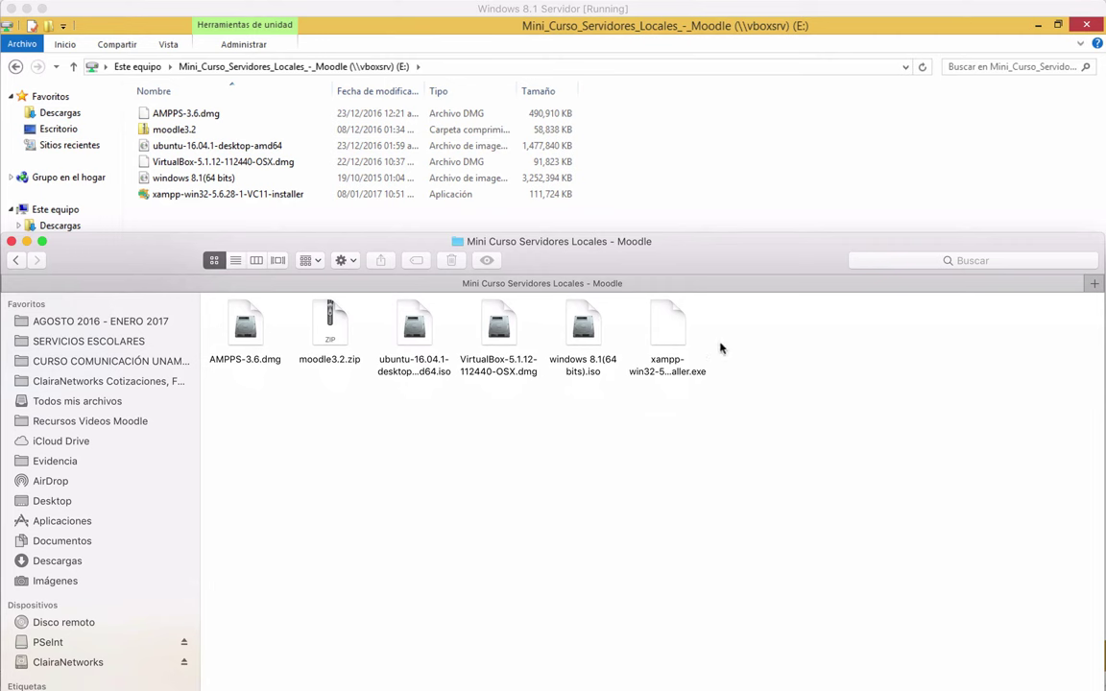
click(668, 329)
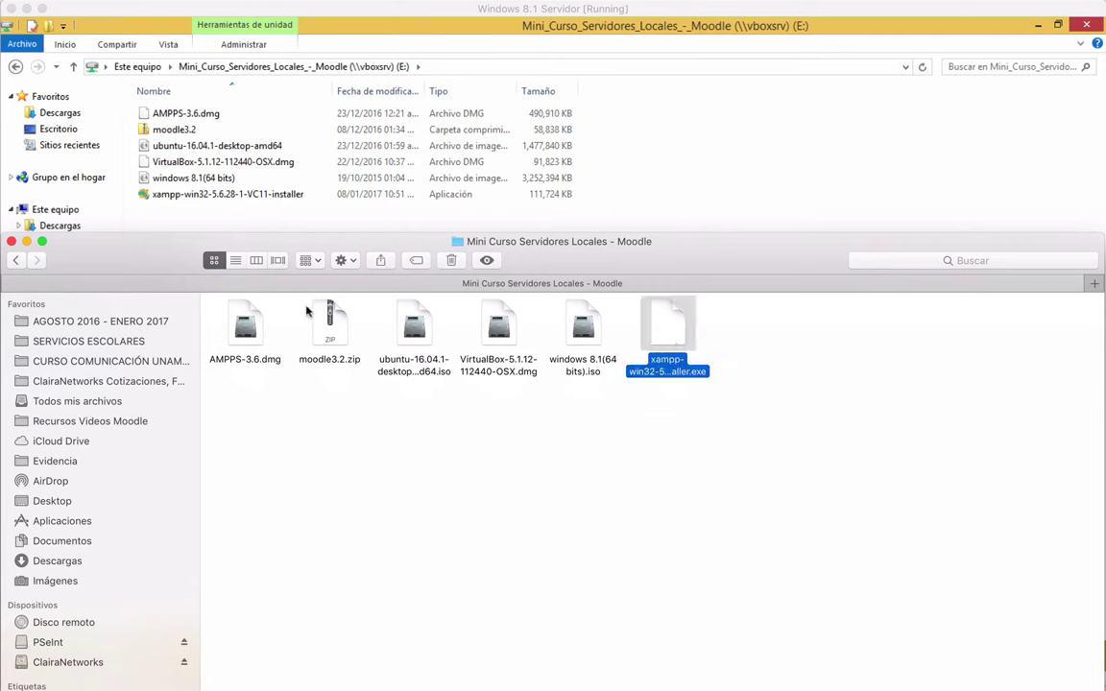
click(331, 331)
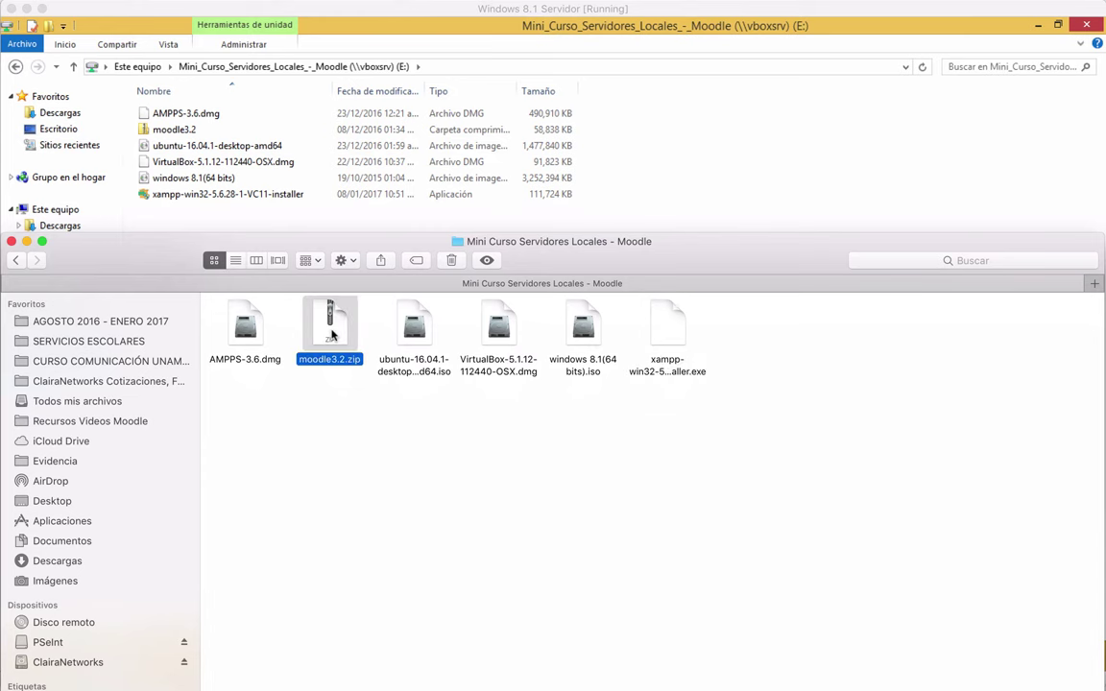
click(11, 242)
Copy the moodle3.2 compressed folder from the shared drive into Documentos
click(185, 132)
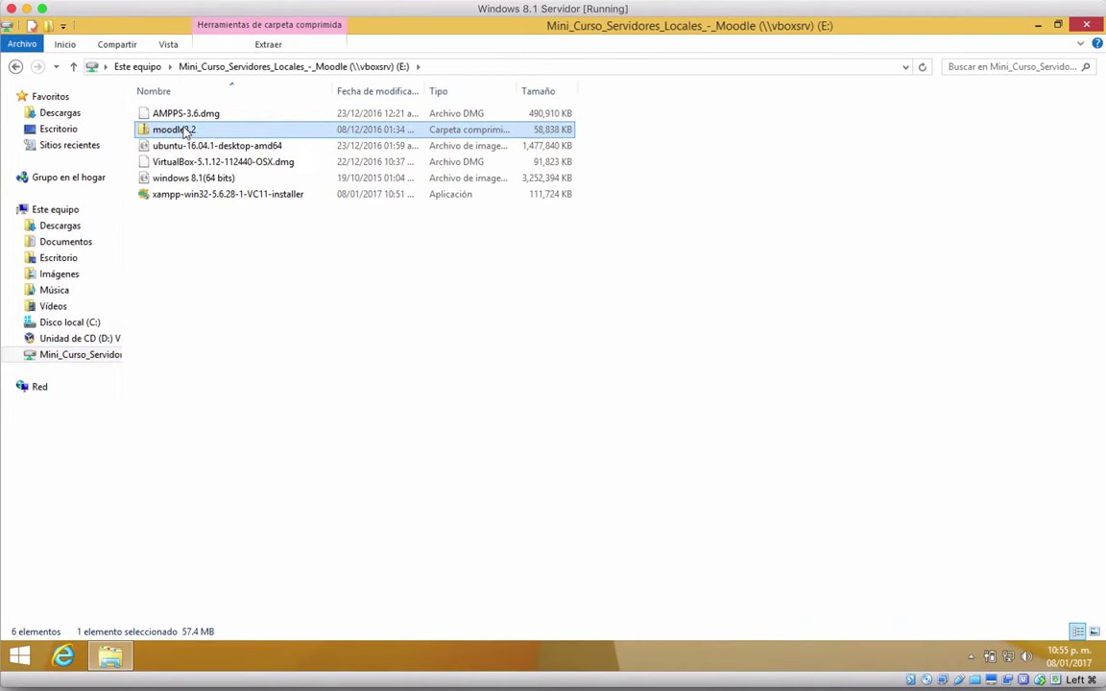
right_click(155, 133)
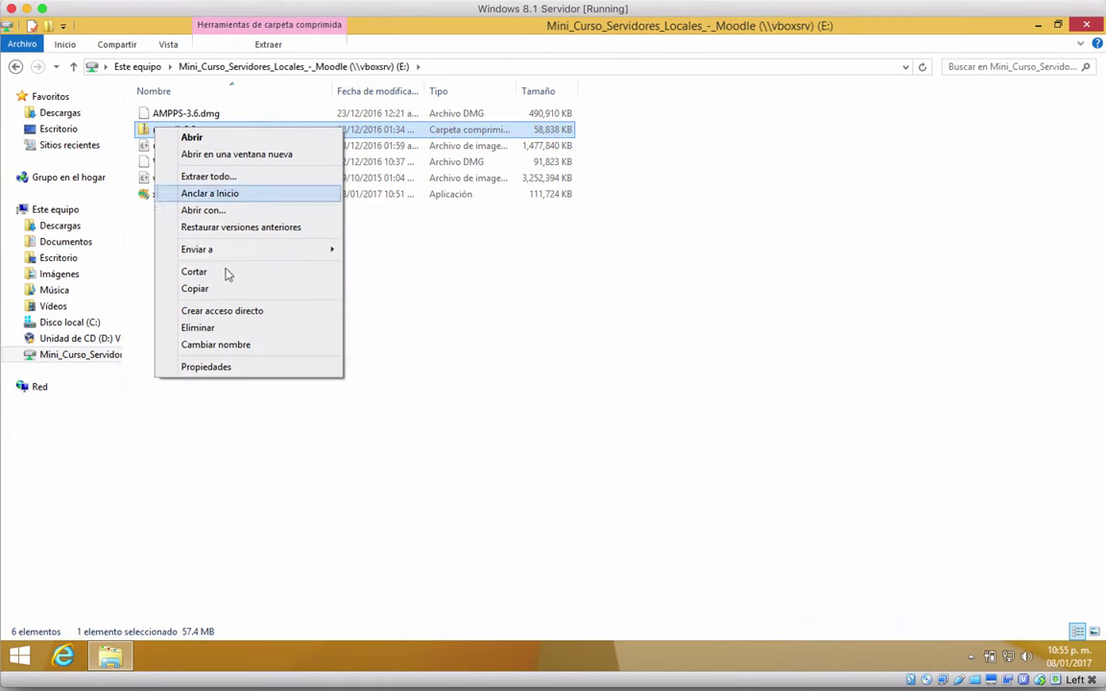
click(212, 289)
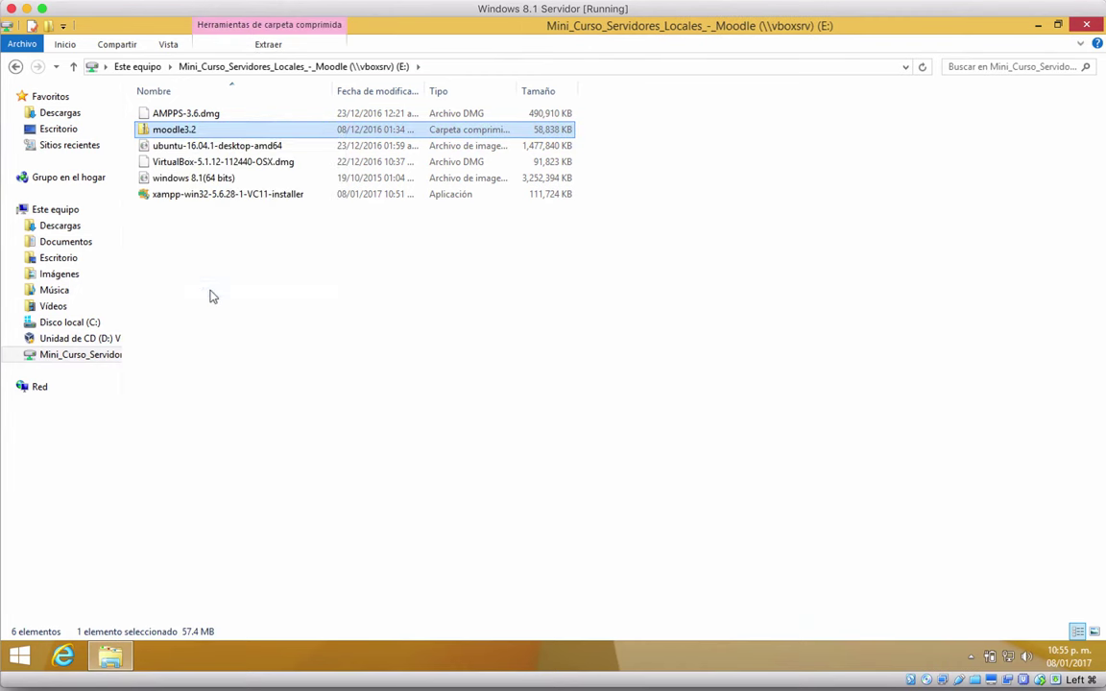
click(65, 243)
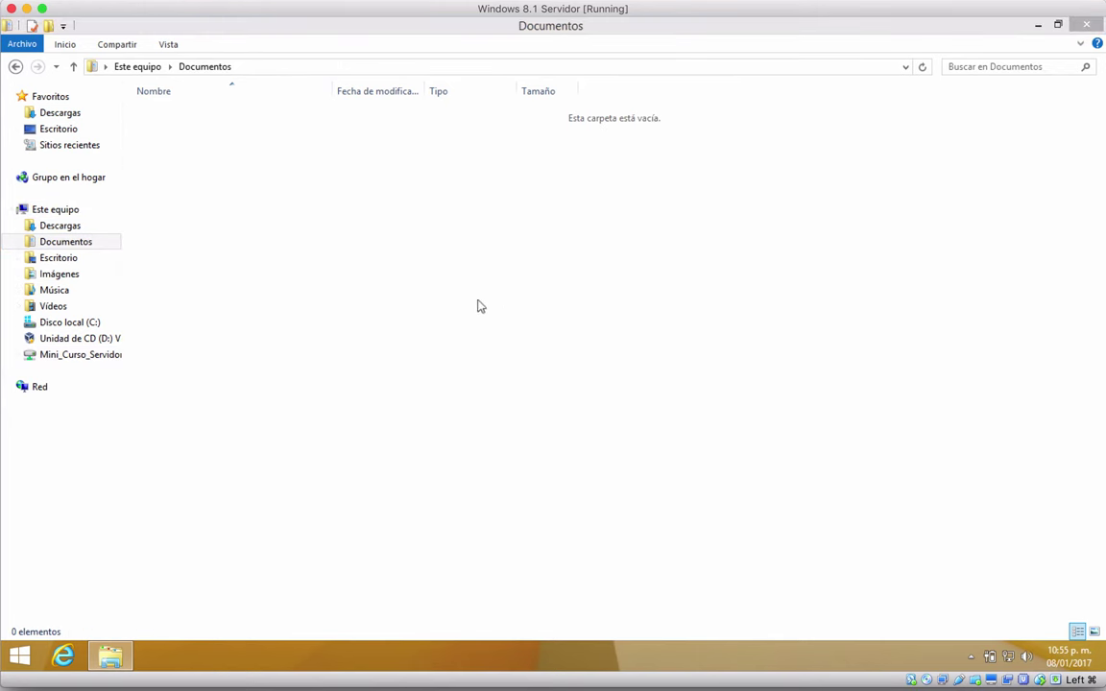
key(ctrl+v)
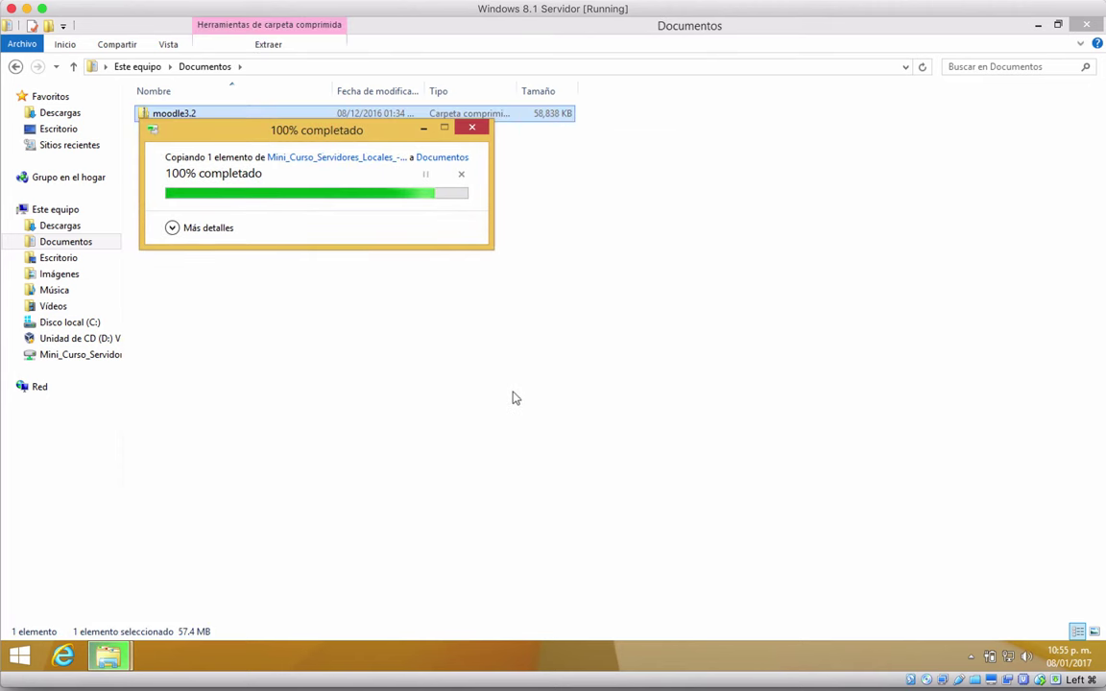
Copy the xampp-win32-5.6.28-1-VC11-installer from drive E: into Documentos
click(15, 66)
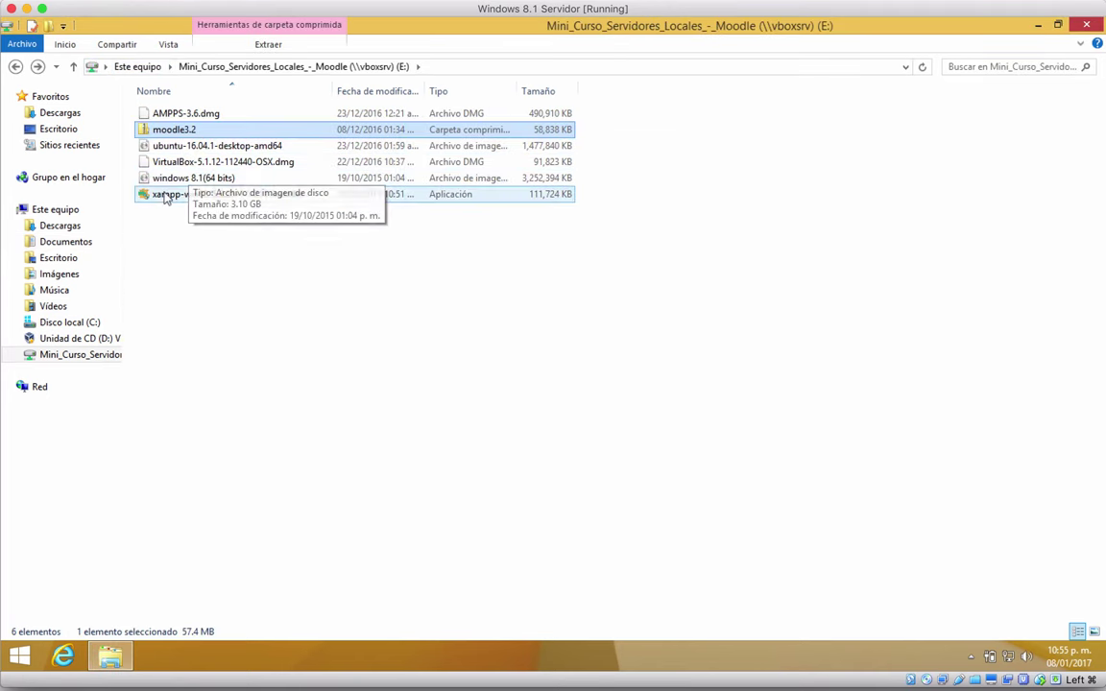
click(173, 194)
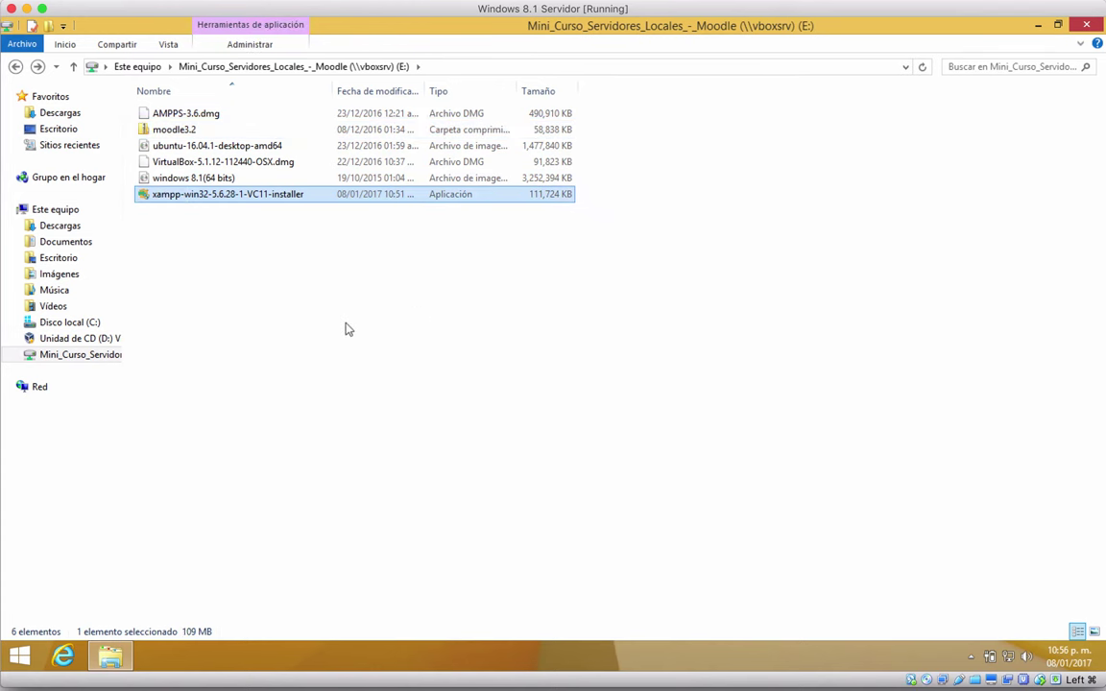
click(15, 66)
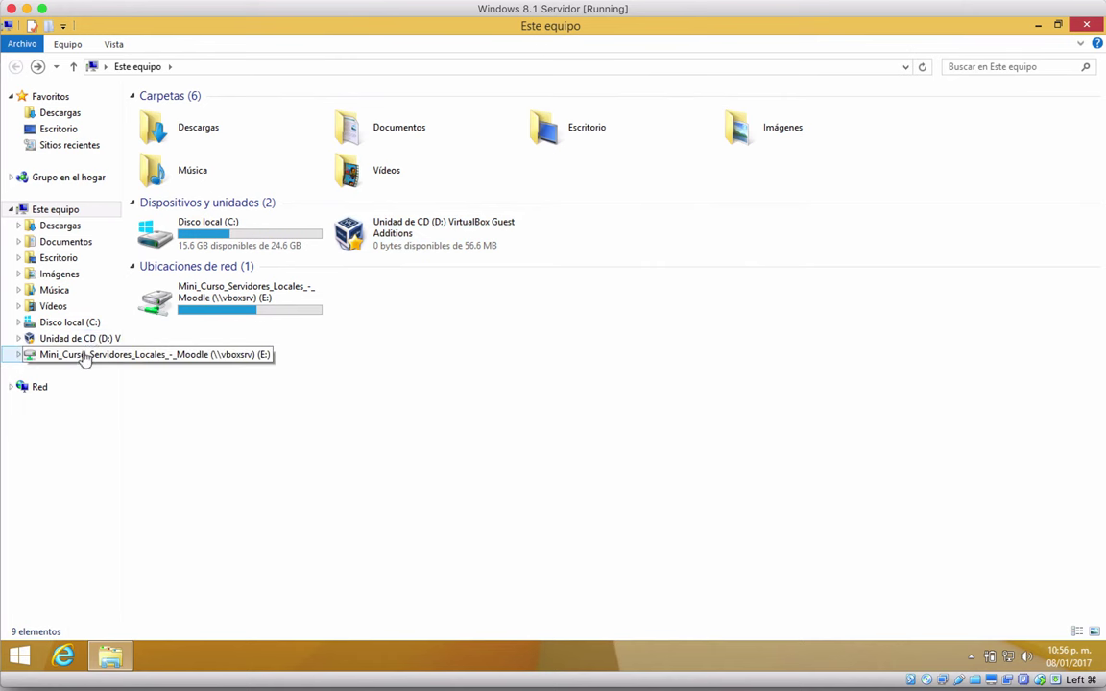
click(94, 241)
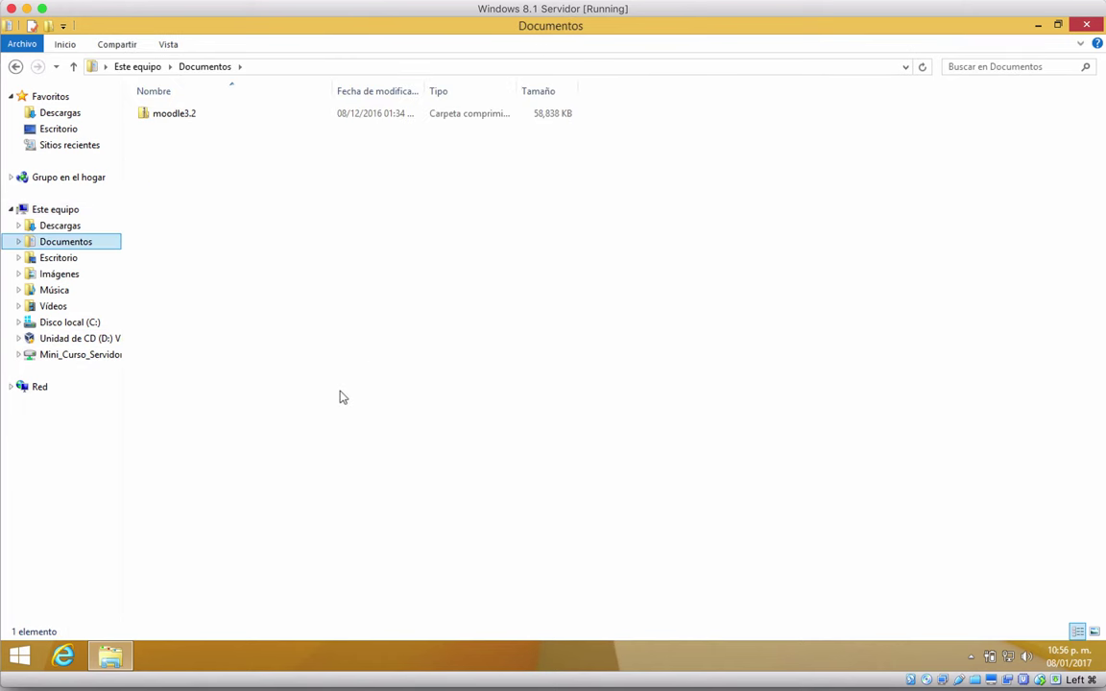
key(ctrl+v)
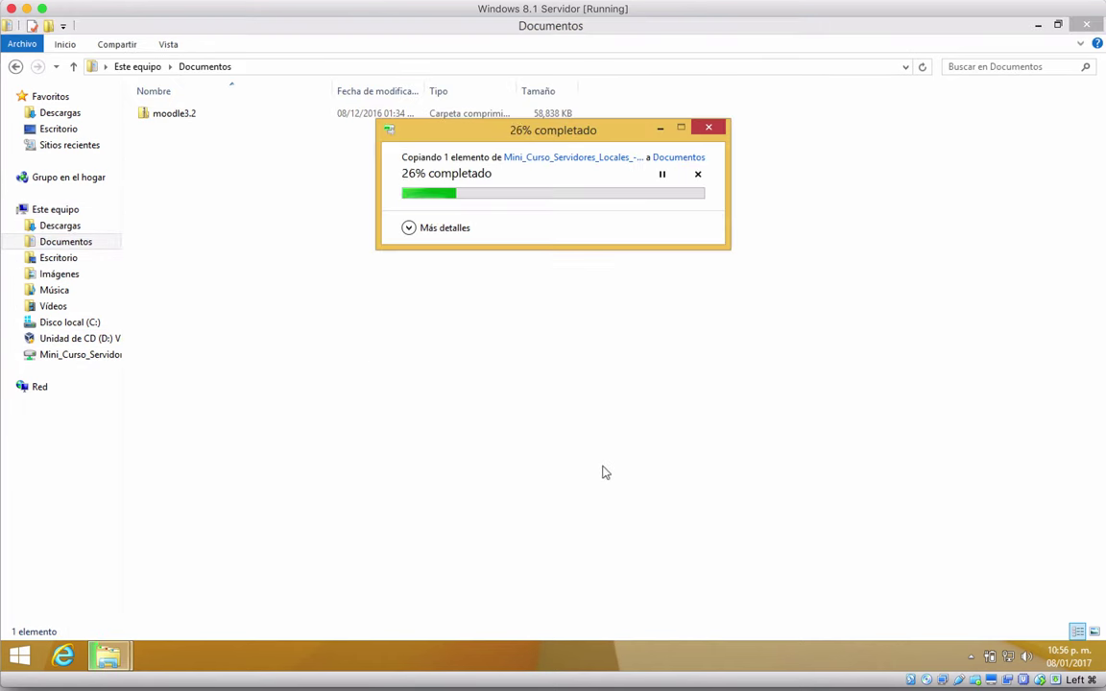